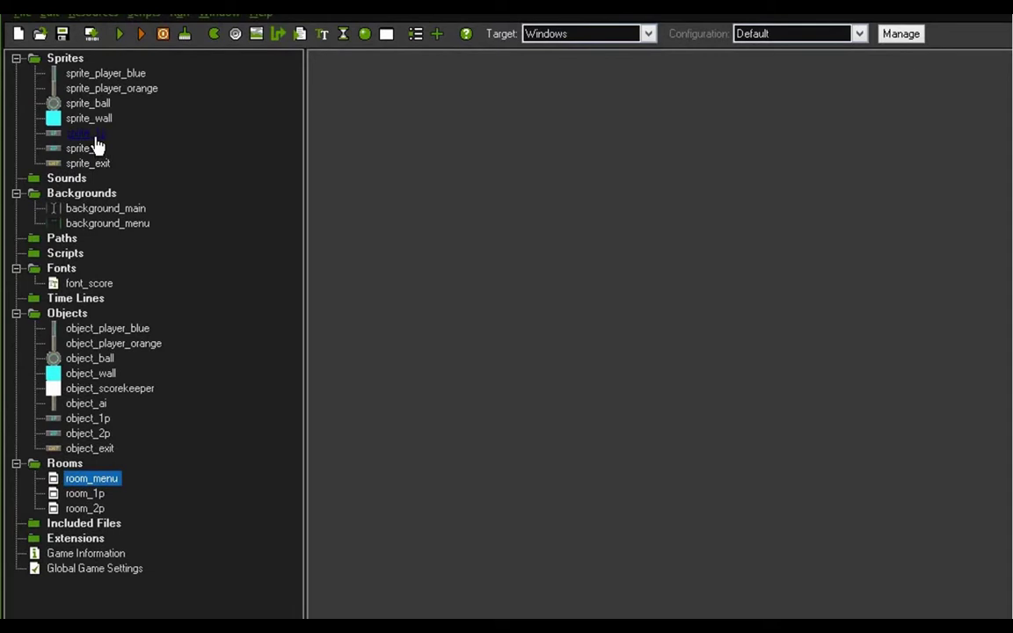
# Step: Review the sprite_1p properties and the button layout of room_menu, toggling the room's grid
pyautogui.doubleClick(94, 135)
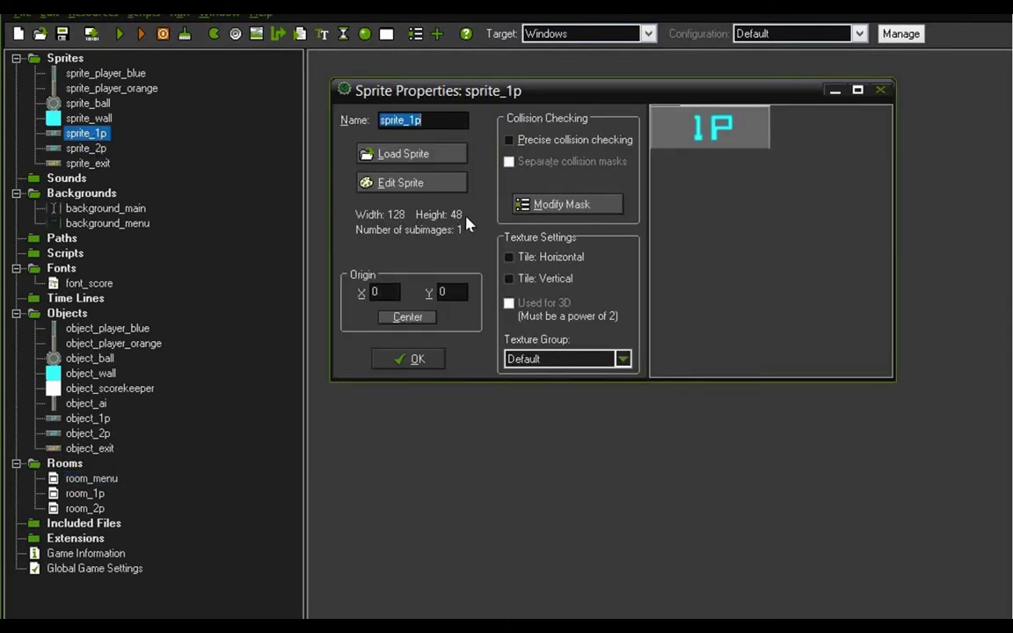
pyautogui.click(417, 358)
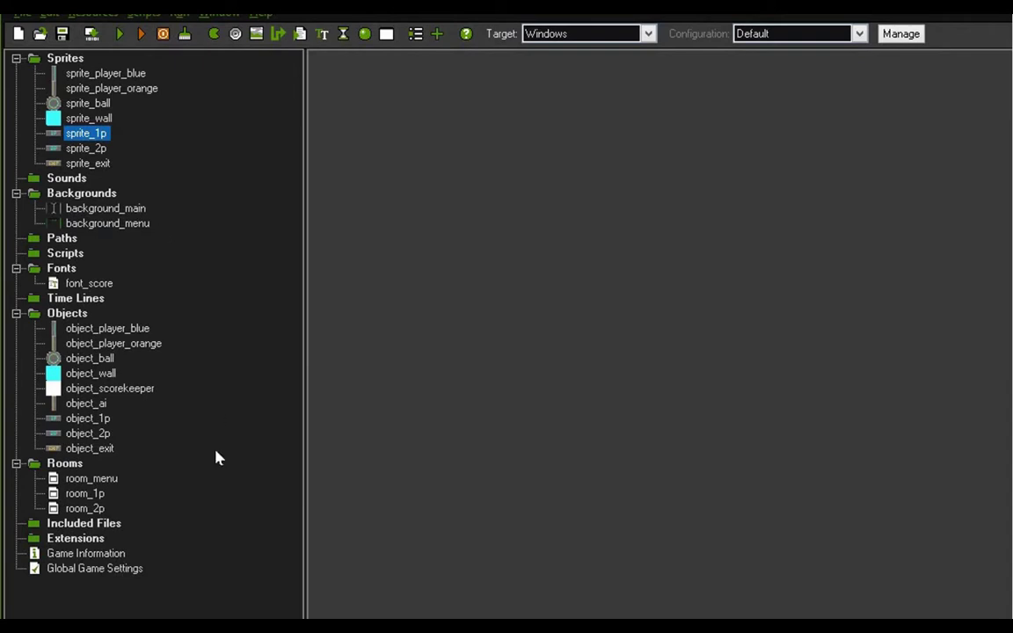
pyautogui.doubleClick(123, 484)
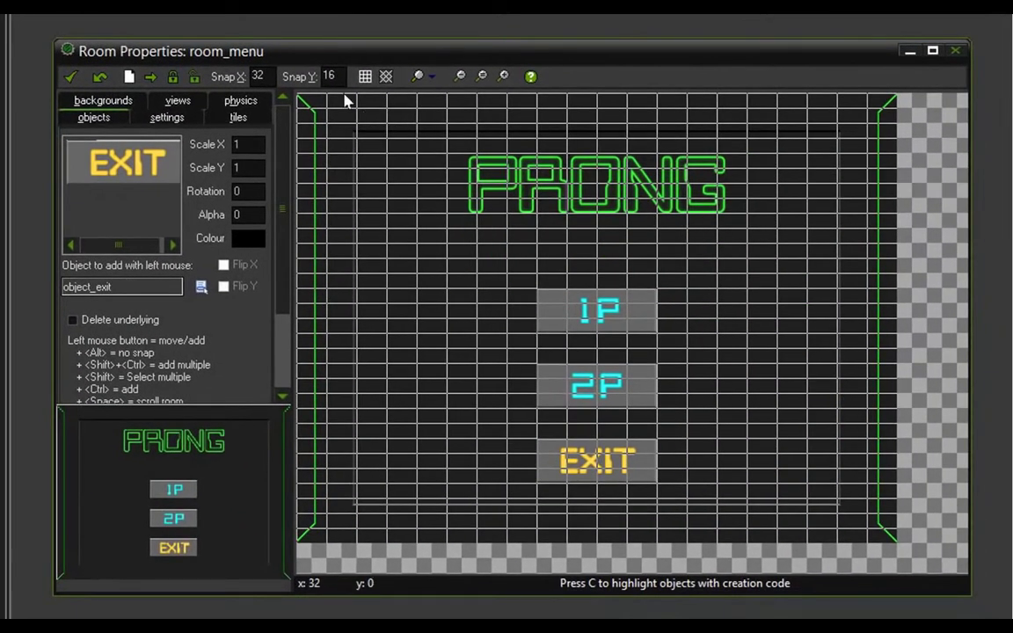
pyautogui.click(365, 77)
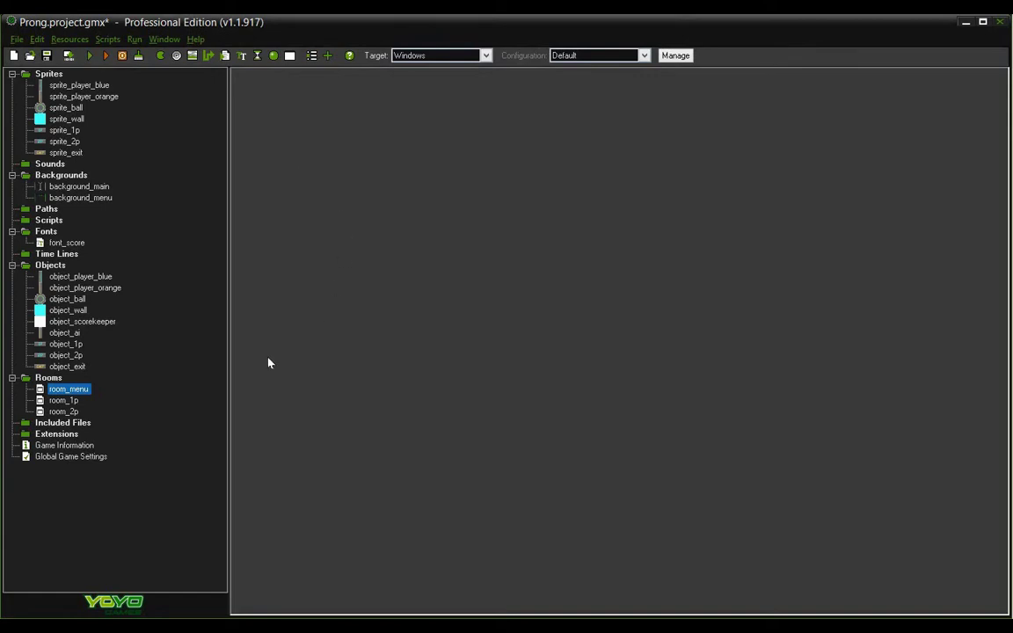
# Step: Add a Left Button mouse event to object_1p
pyautogui.doubleClick(67, 345)
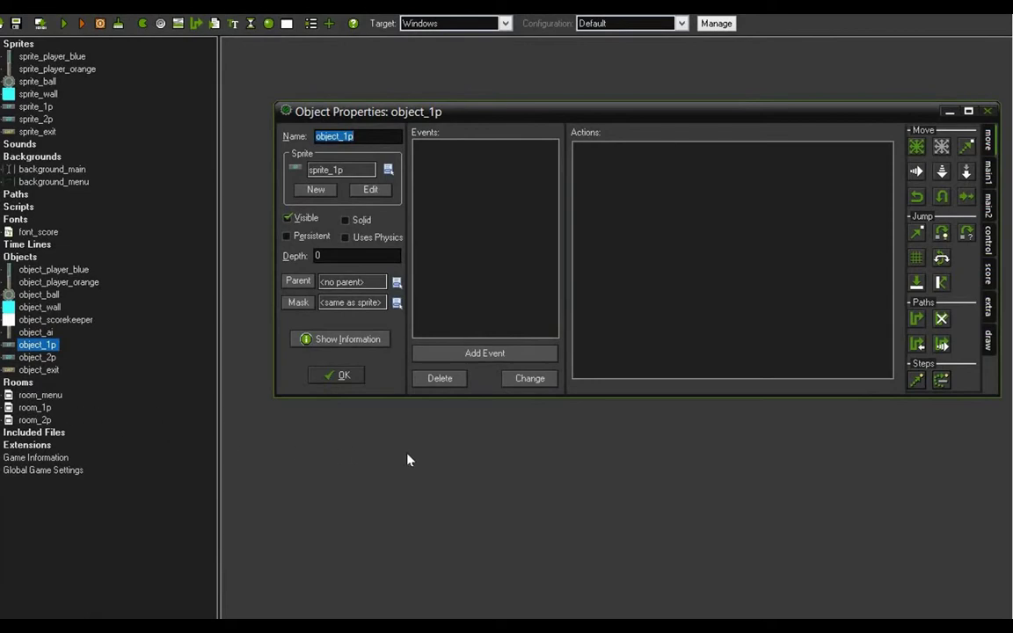
pyautogui.click(488, 354)
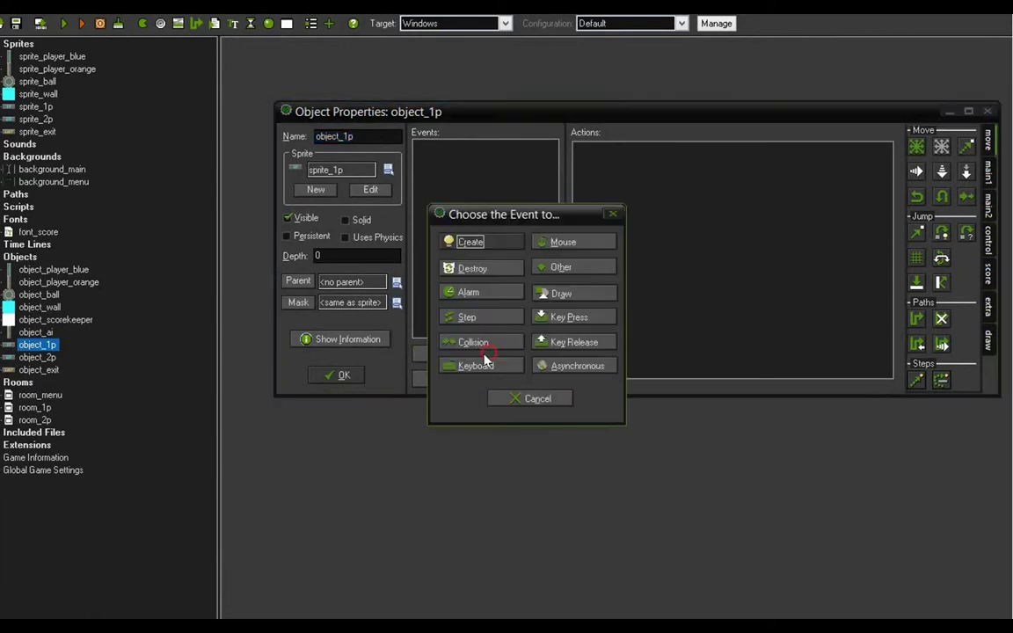
pyautogui.click(573, 246)
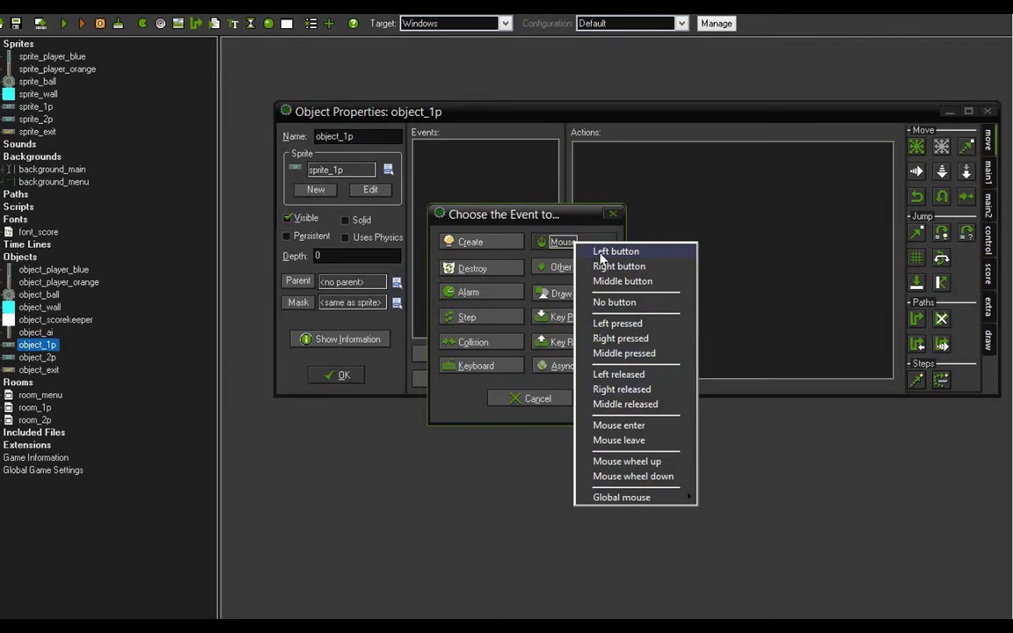
pyautogui.click(602, 256)
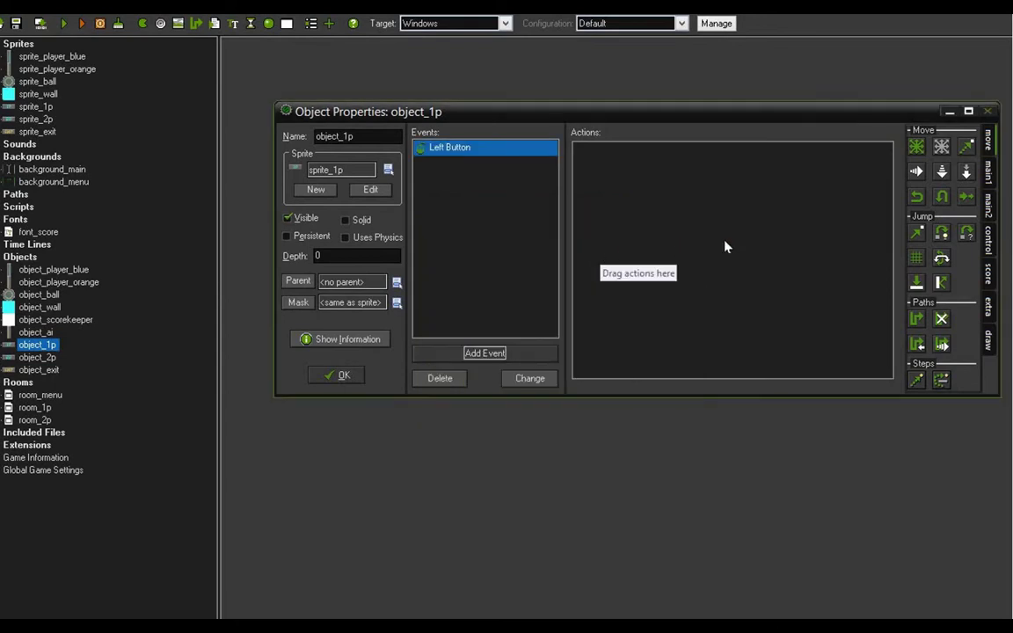
# Step: Add a Different Room action leading to room_1p to object_1p's Left Button event and save the object
pyautogui.click(989, 211)
pyautogui.click(988, 170)
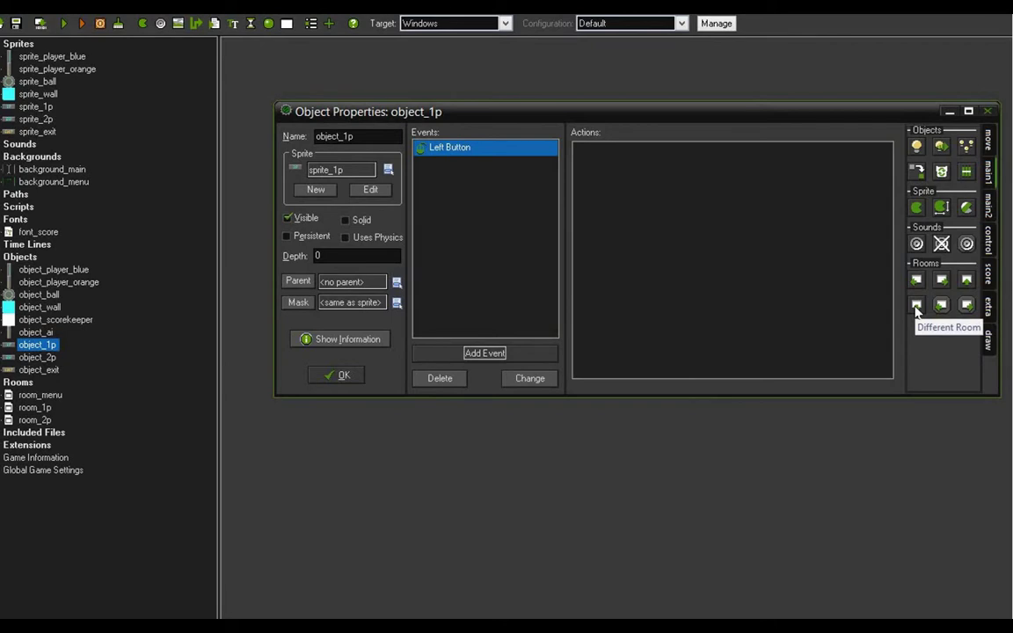
pyautogui.moveTo(915, 310); pyautogui.dragTo(656, 219)
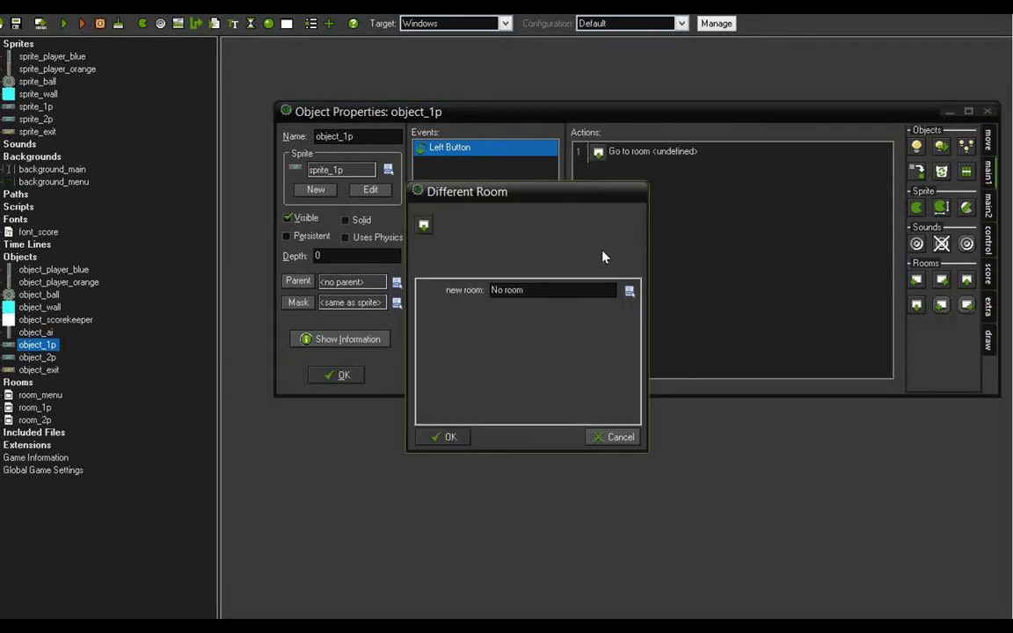
pyautogui.click(542, 293)
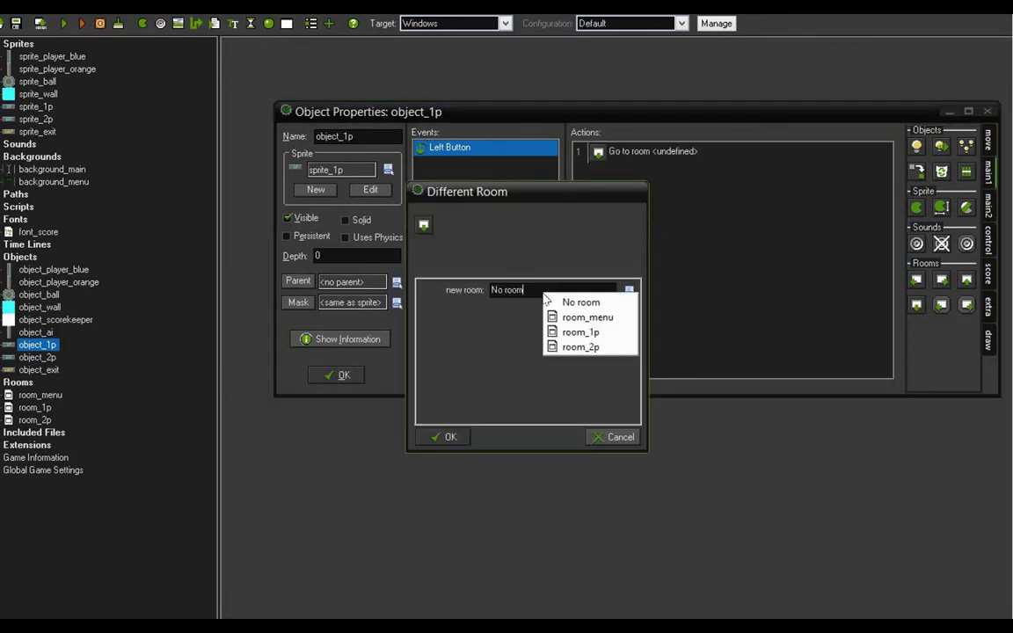
pyautogui.click(578, 332)
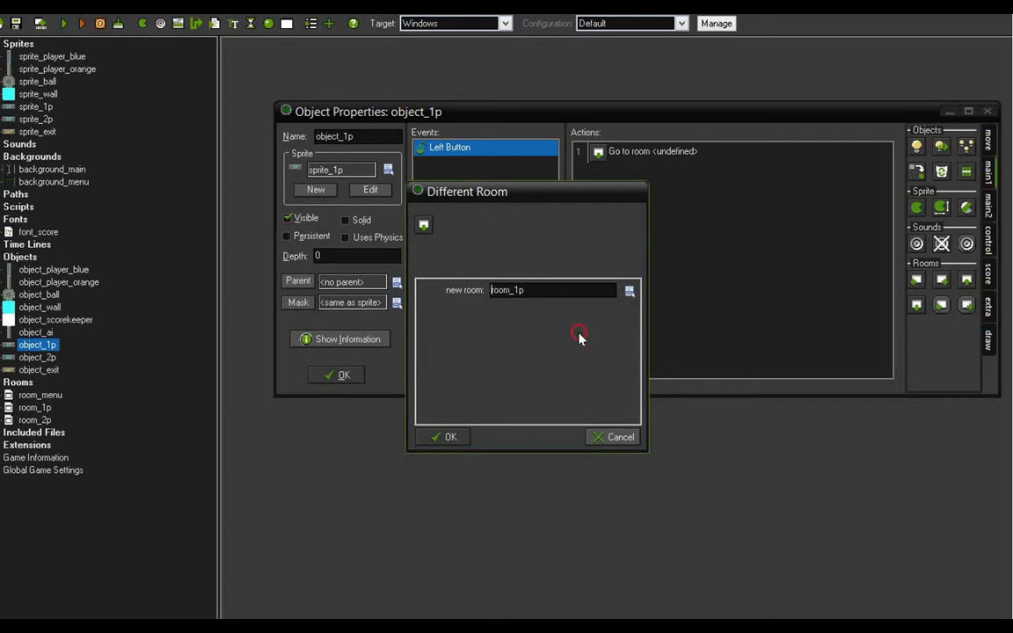
pyautogui.click(451, 437)
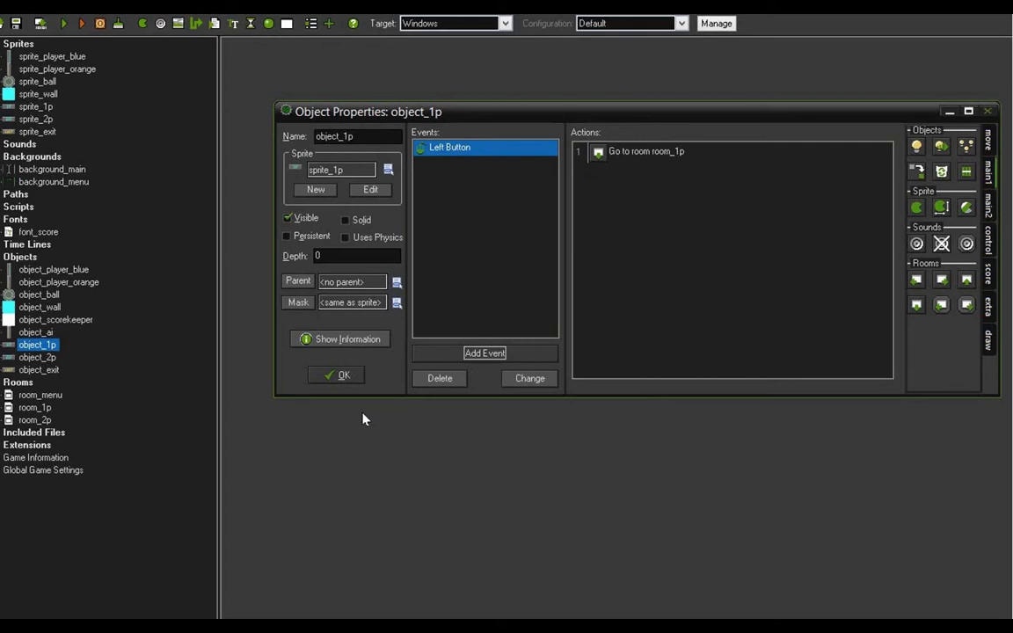
pyautogui.click(343, 376)
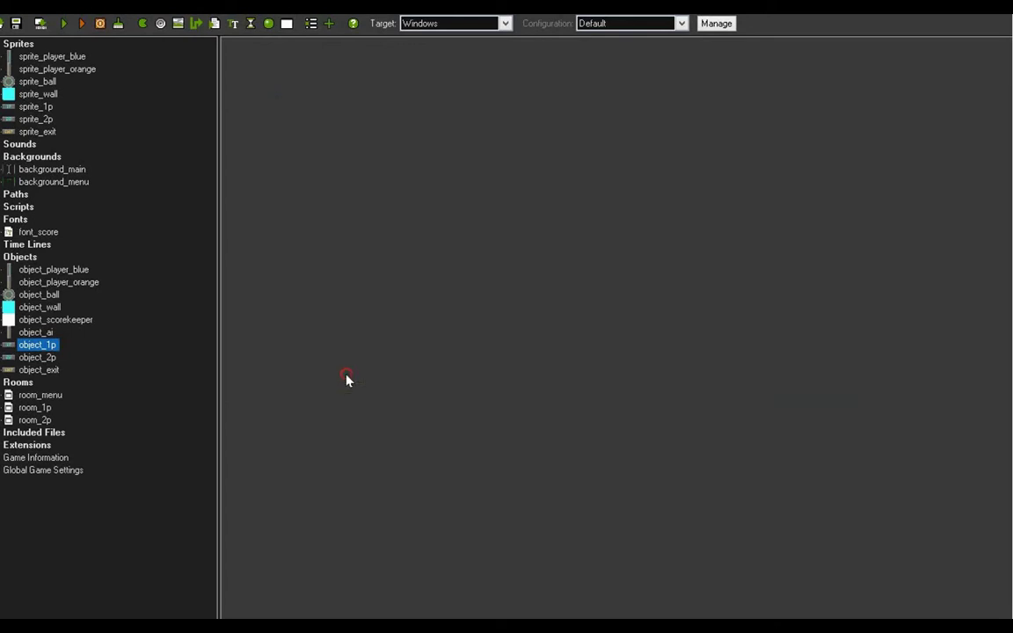
# Step: Add a Left Button mouse event to object_2p
pyautogui.doubleClick(44, 358)
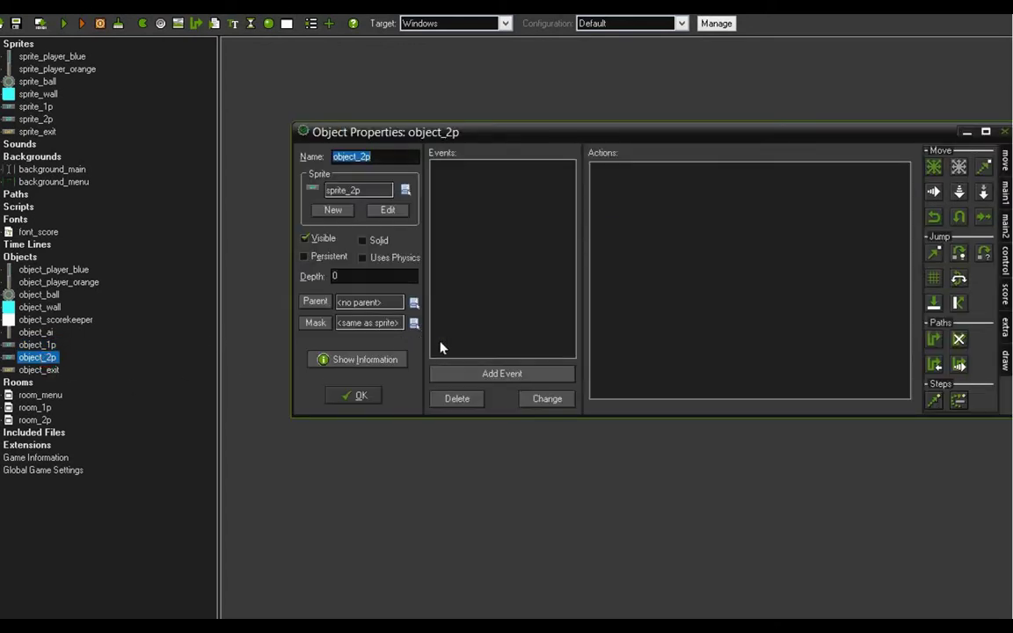
pyautogui.click(498, 373)
pyautogui.click(586, 250)
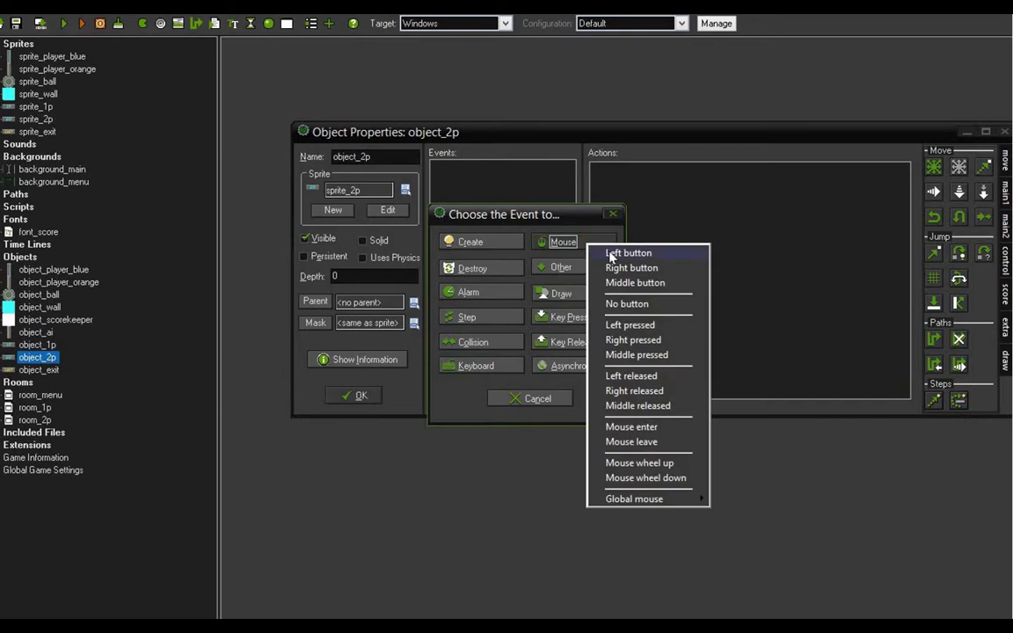
pyautogui.click(627, 253)
# Step: Add a Different Room action leading to room_2p to object_2p's Left Button event and save the object
pyautogui.click(1006, 193)
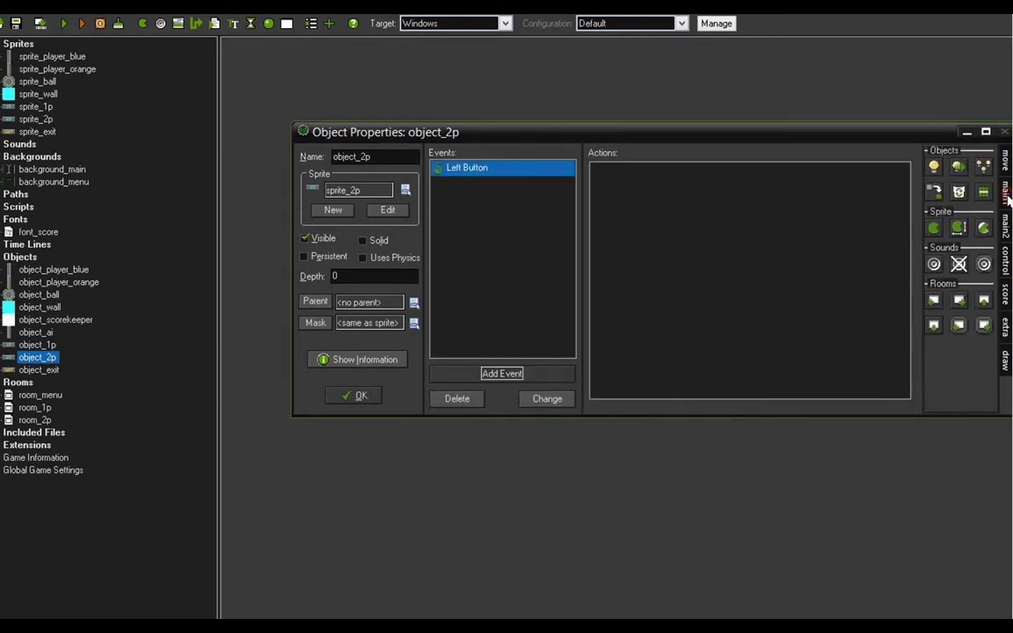
pyautogui.moveTo(934, 326); pyautogui.dragTo(732, 293)
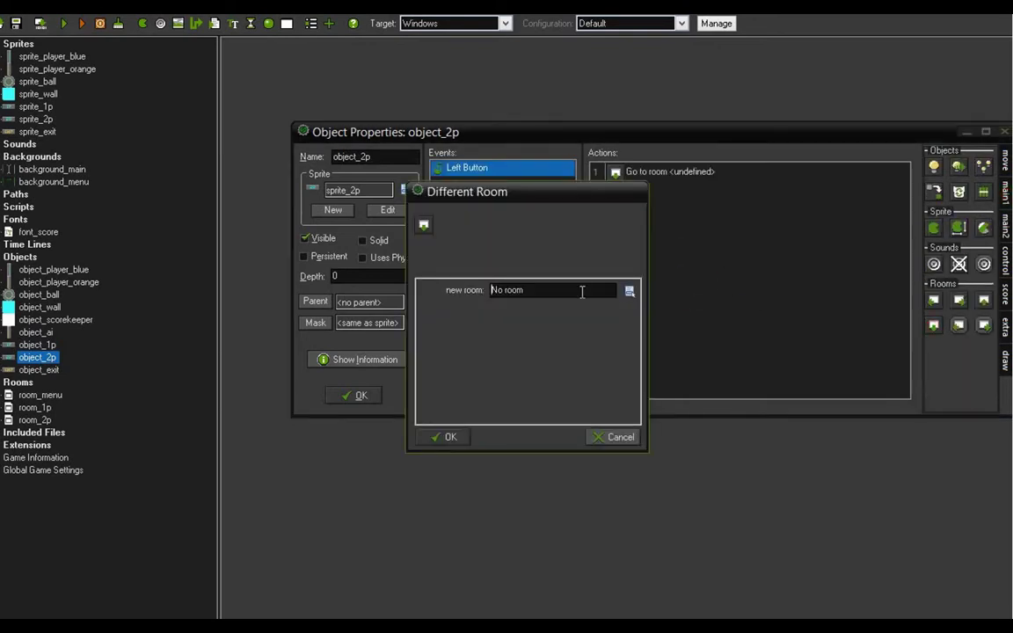
pyautogui.click(581, 291)
pyautogui.click(597, 344)
pyautogui.click(447, 437)
pyautogui.click(362, 396)
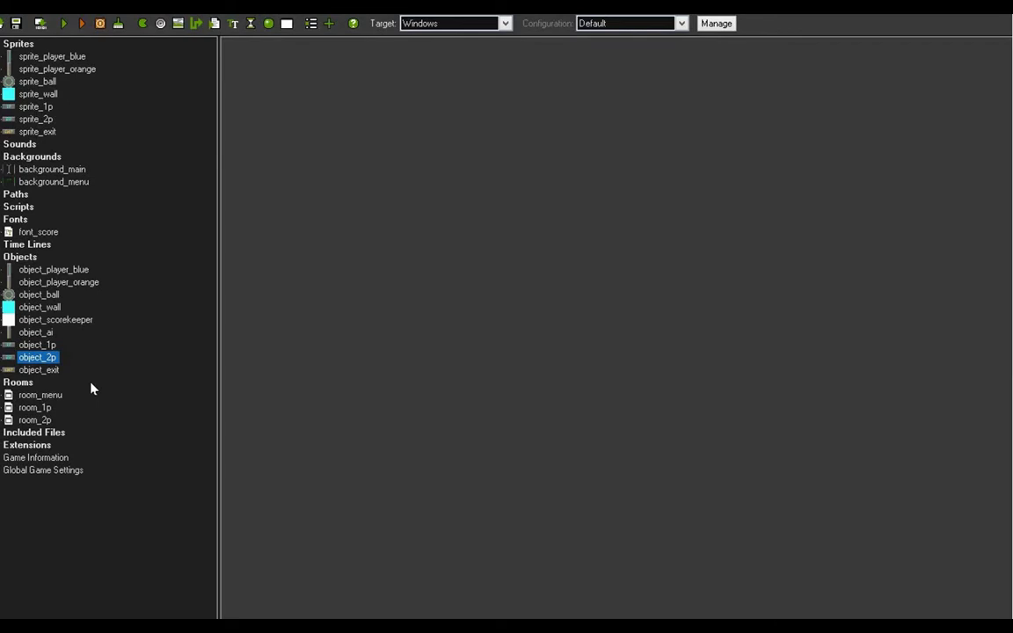
# Step: Add a Left Button mouse event to object_exit
pyautogui.doubleClick(51, 370)
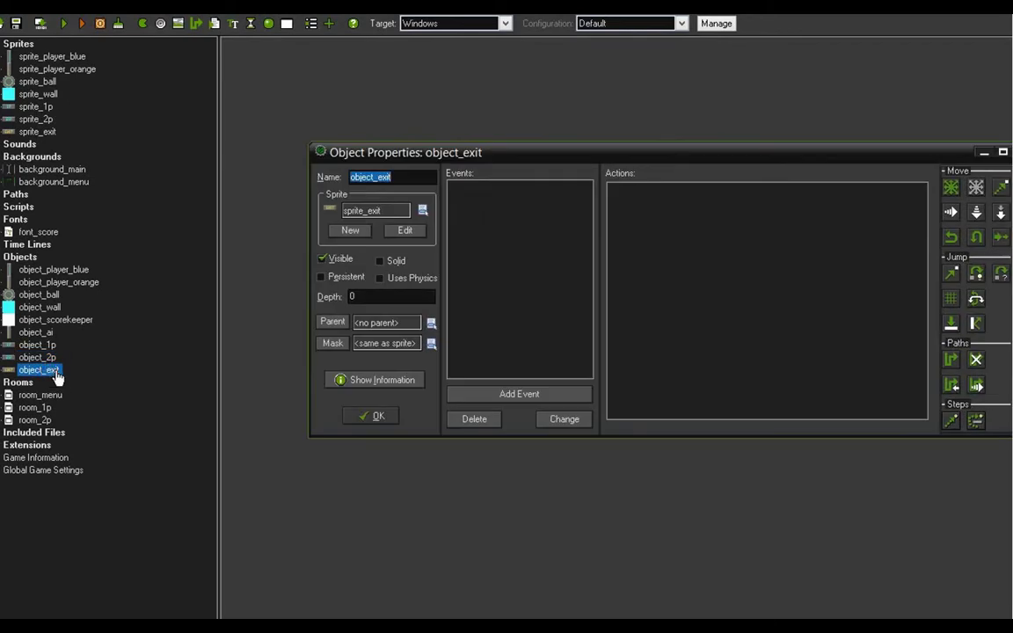
pyautogui.click(518, 394)
pyautogui.click(571, 242)
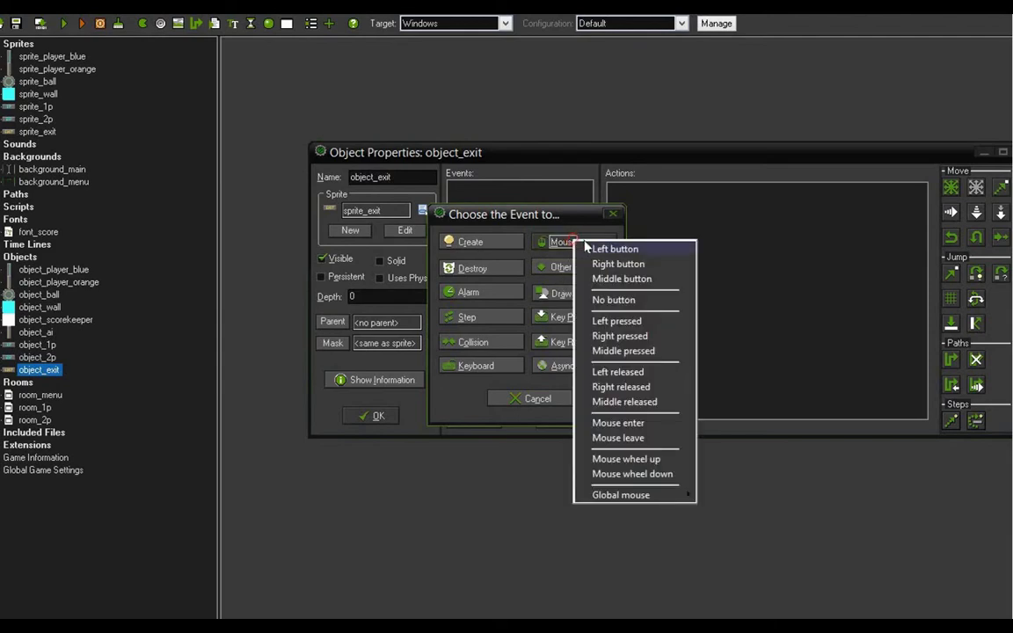
pyautogui.click(588, 249)
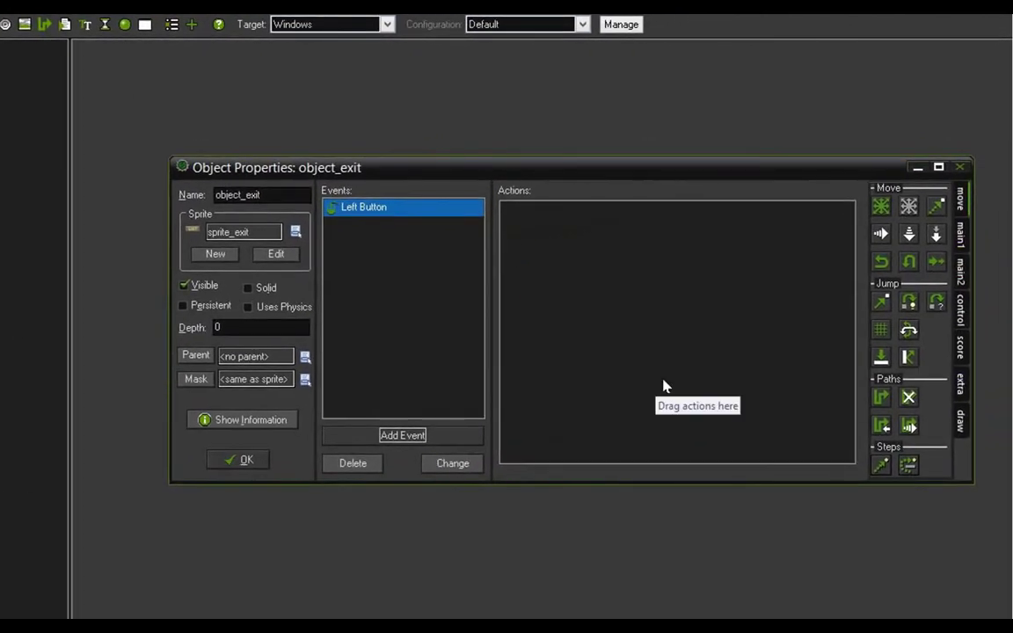
# Step: Add an End Game action to object_exit's Left Button event and save the object
pyautogui.click(960, 271)
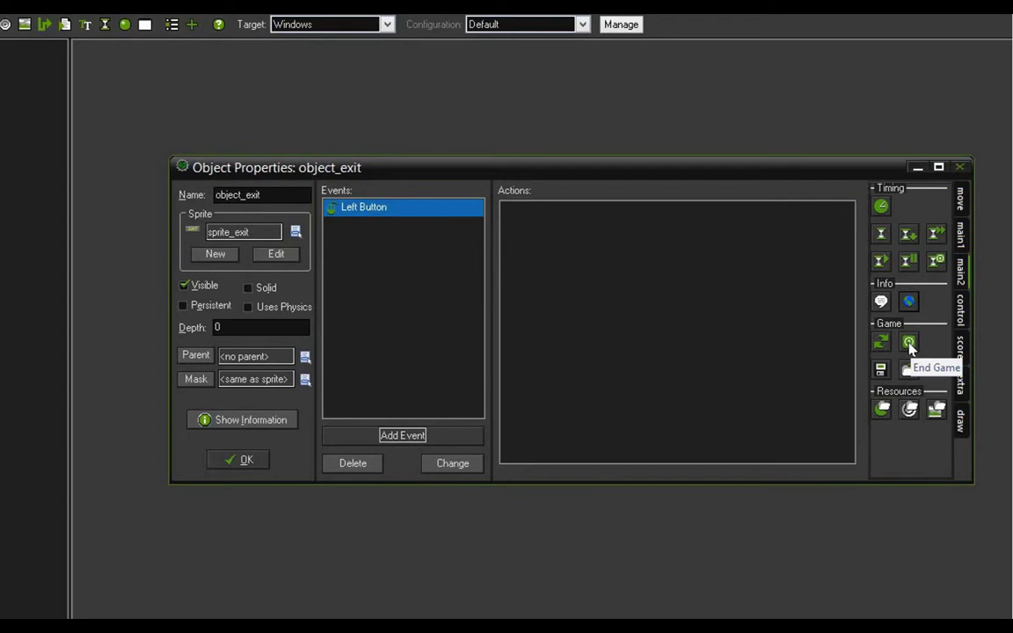
pyautogui.moveTo(910, 344); pyautogui.dragTo(598, 275)
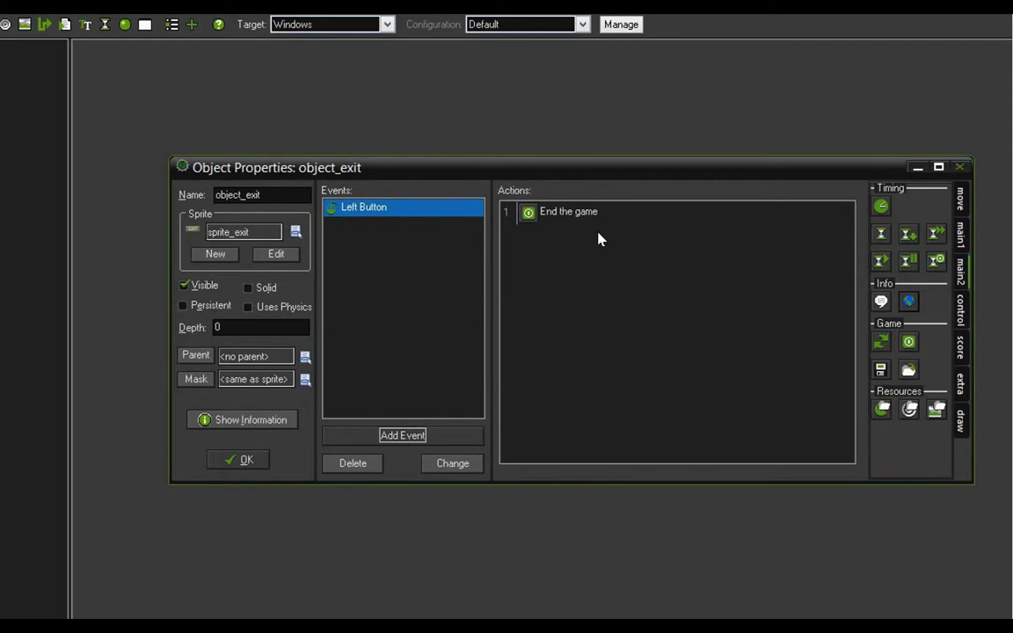
pyautogui.click(250, 462)
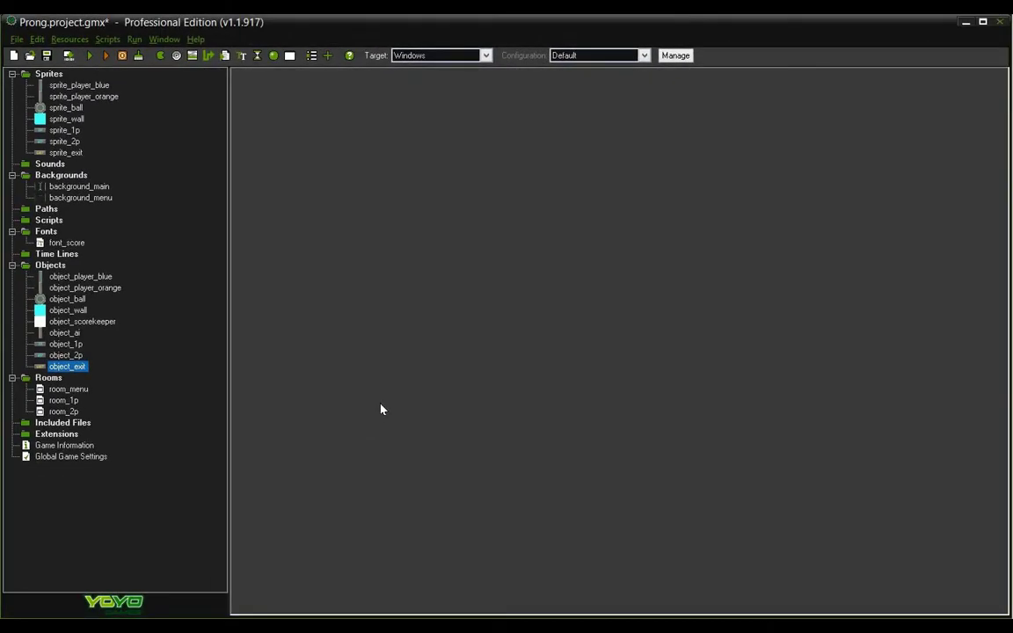
# Step: Delete the action that restarts the current room from the Alarm 1 event of object_ball
pyautogui.doubleClick(79, 305)
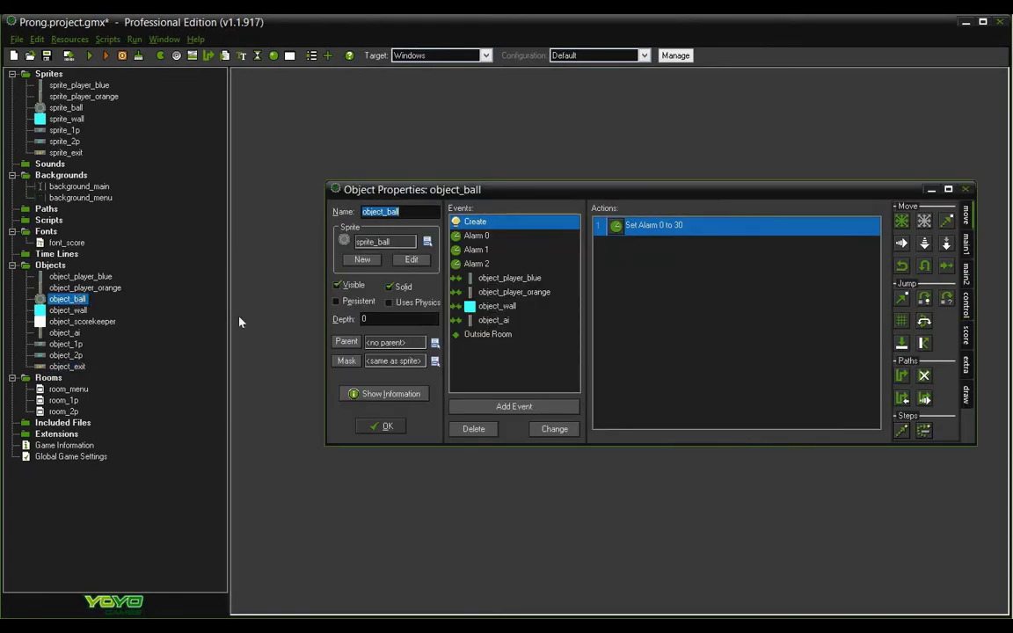
pyautogui.moveTo(493, 189); pyautogui.dragTo(507, 208)
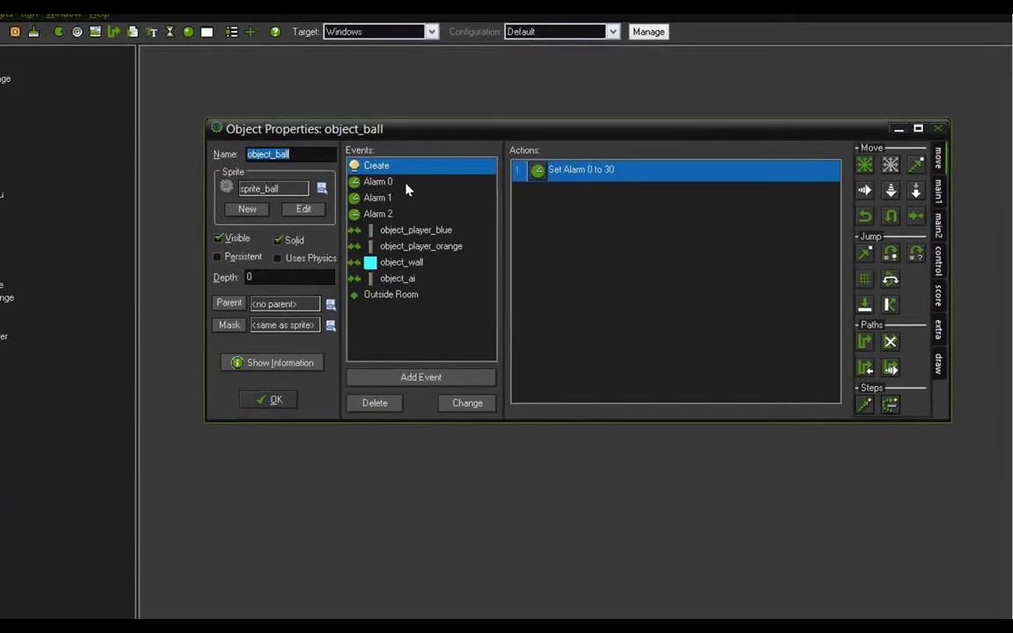
pyautogui.click(507, 268)
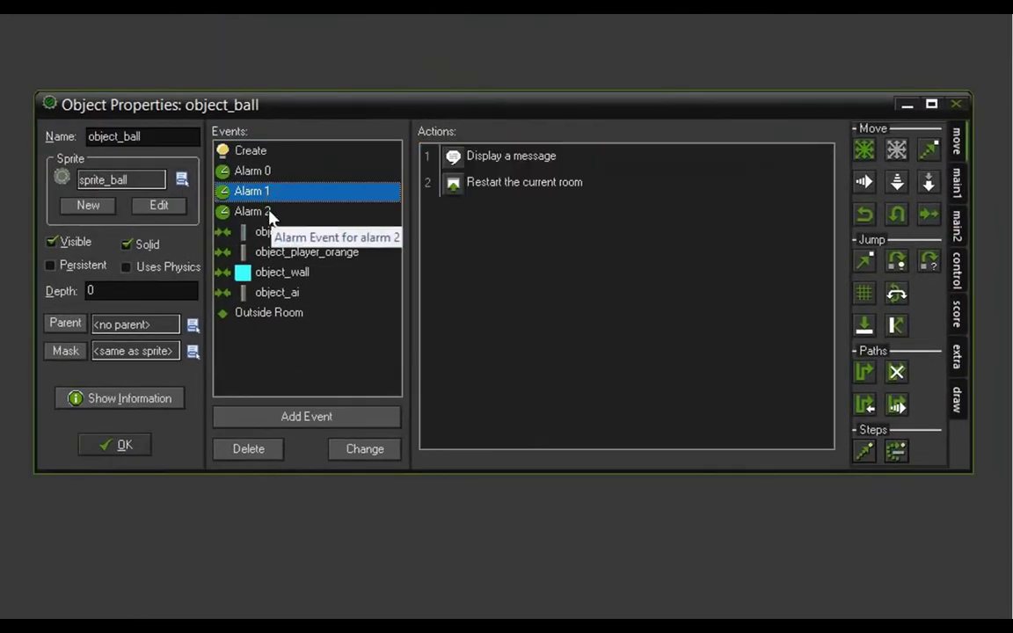
pyautogui.click(266, 214)
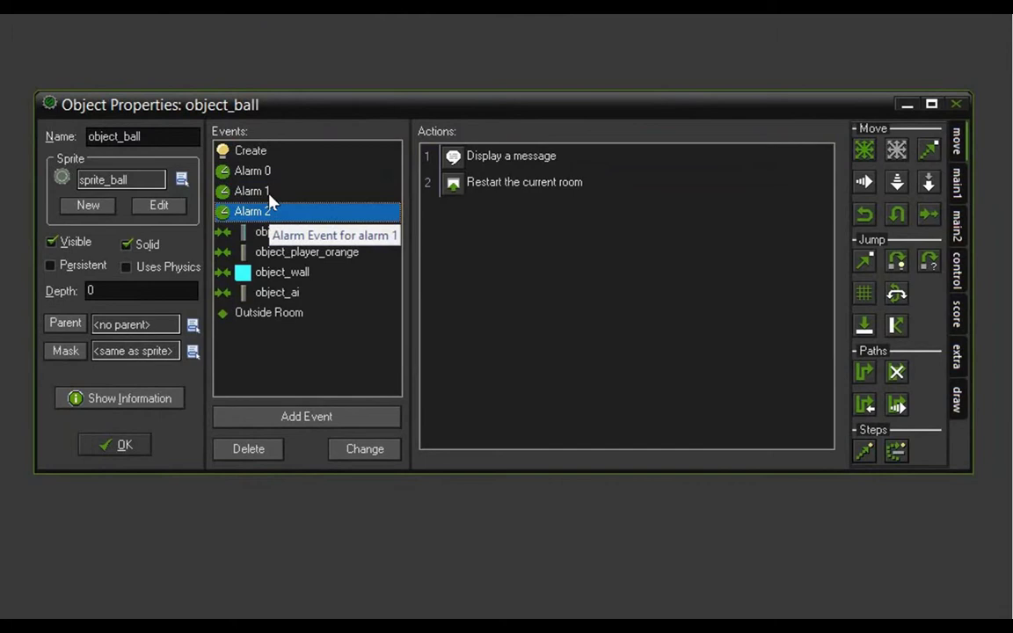
pyautogui.click(295, 193)
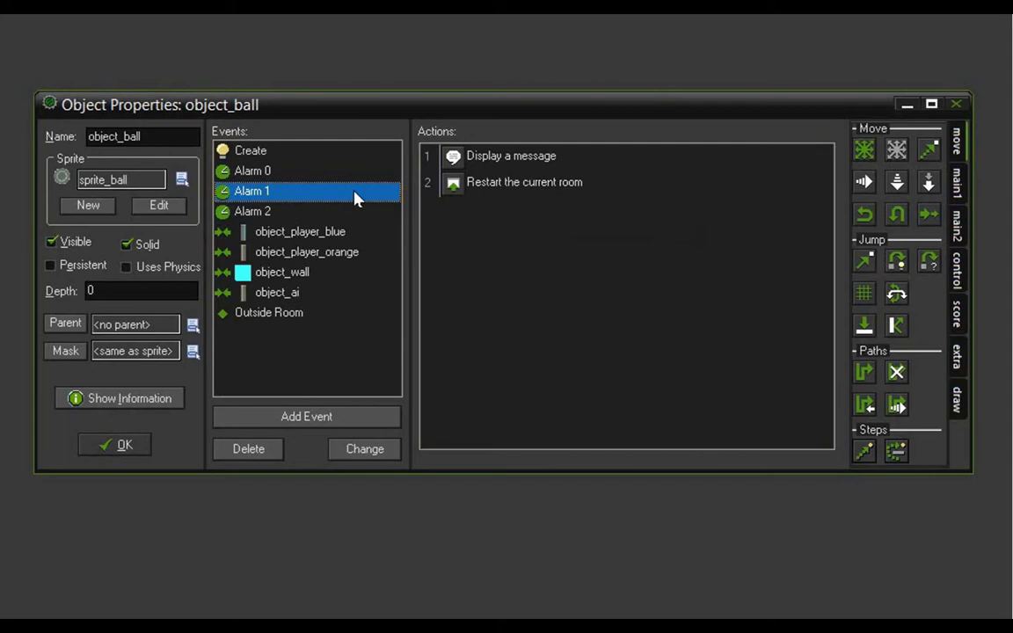
pyautogui.rightClick(492, 184)
pyautogui.click(523, 289)
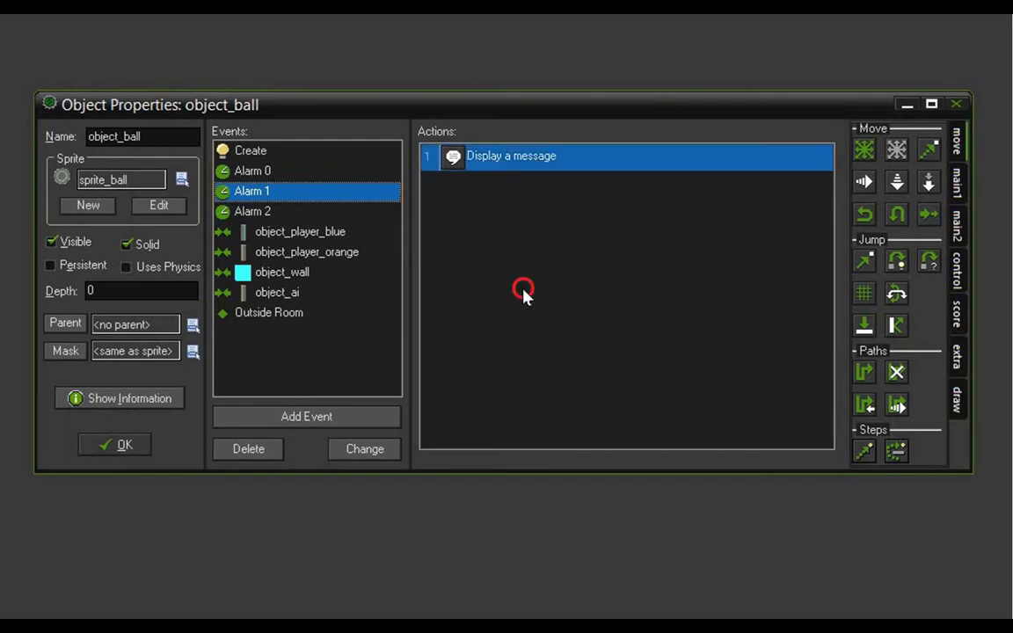
# Step: Add a Different Room action leading to room_menu after the message in object_ball's Alarm 1 event
pyautogui.click(959, 195)
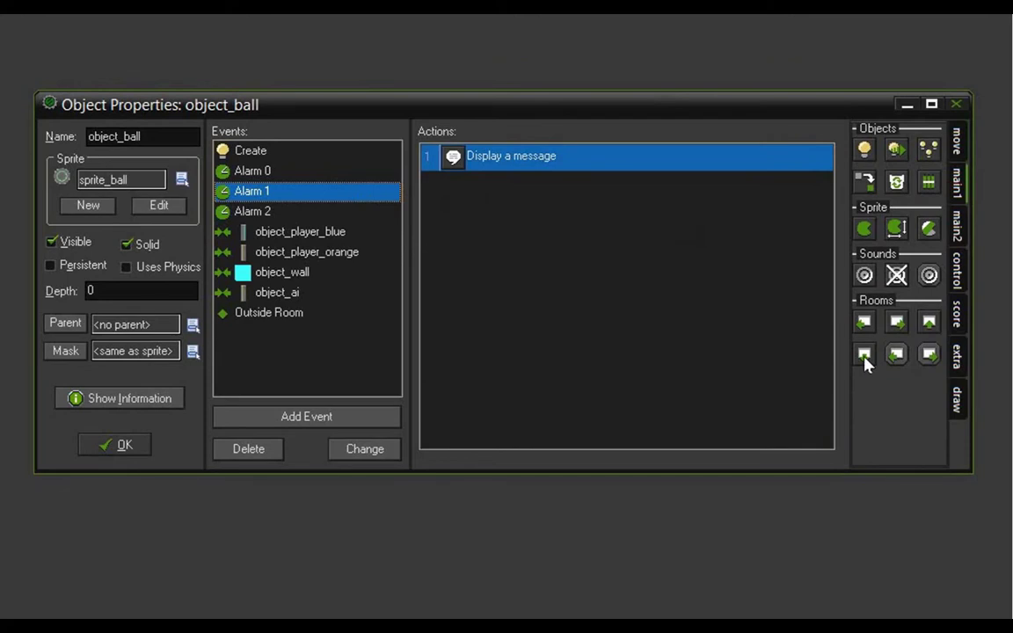
pyautogui.moveTo(865, 359); pyautogui.dragTo(471, 221)
pyautogui.click(378, 323)
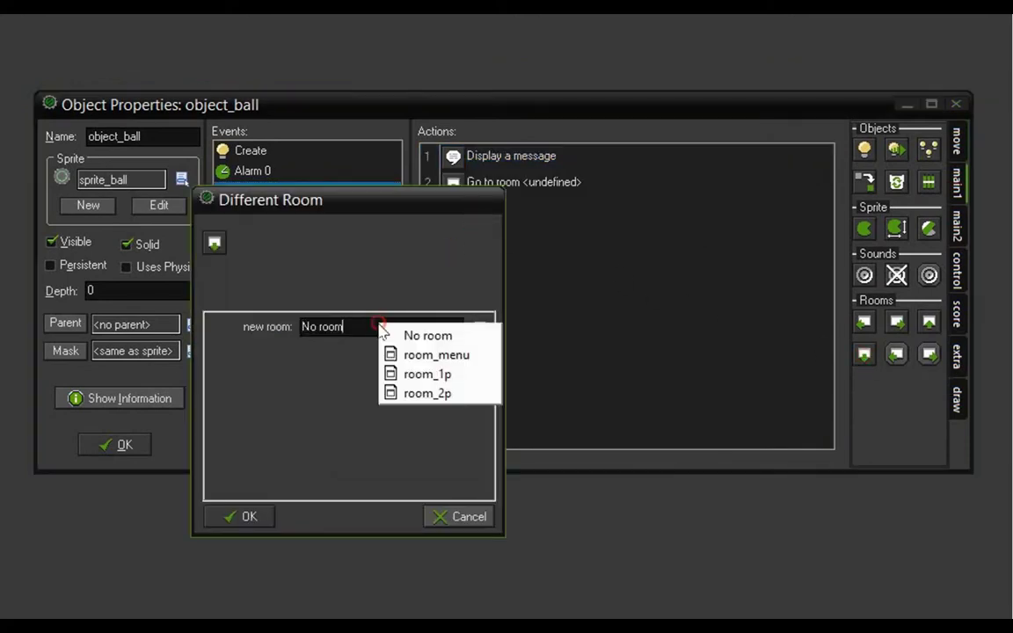
pyautogui.click(425, 354)
pyautogui.click(262, 519)
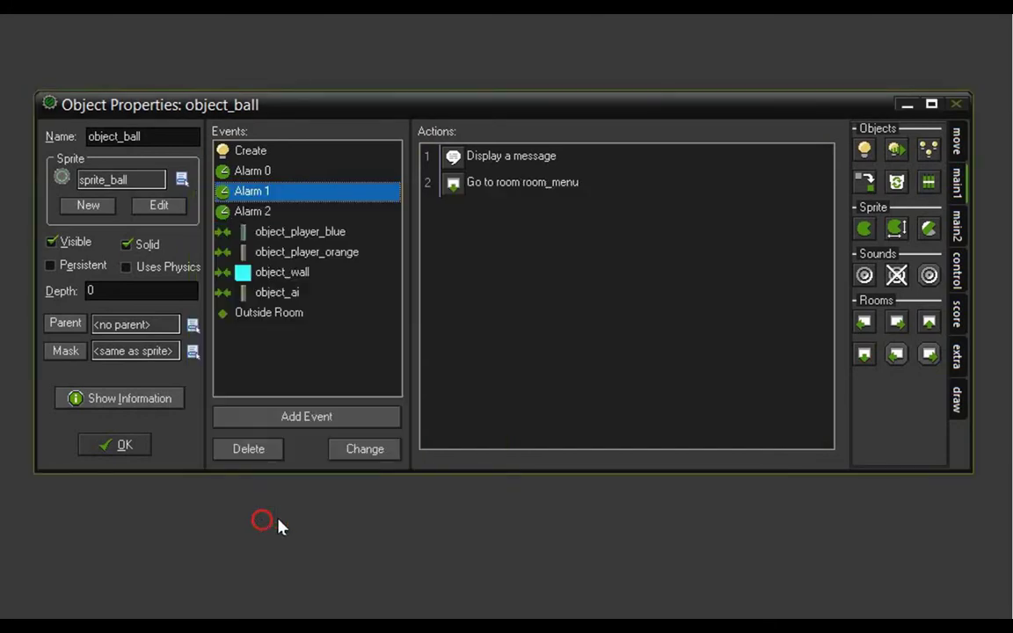
# Step: Delete the action that restarts the current room from the Alarm 2 event of object_ball
pyautogui.click(264, 212)
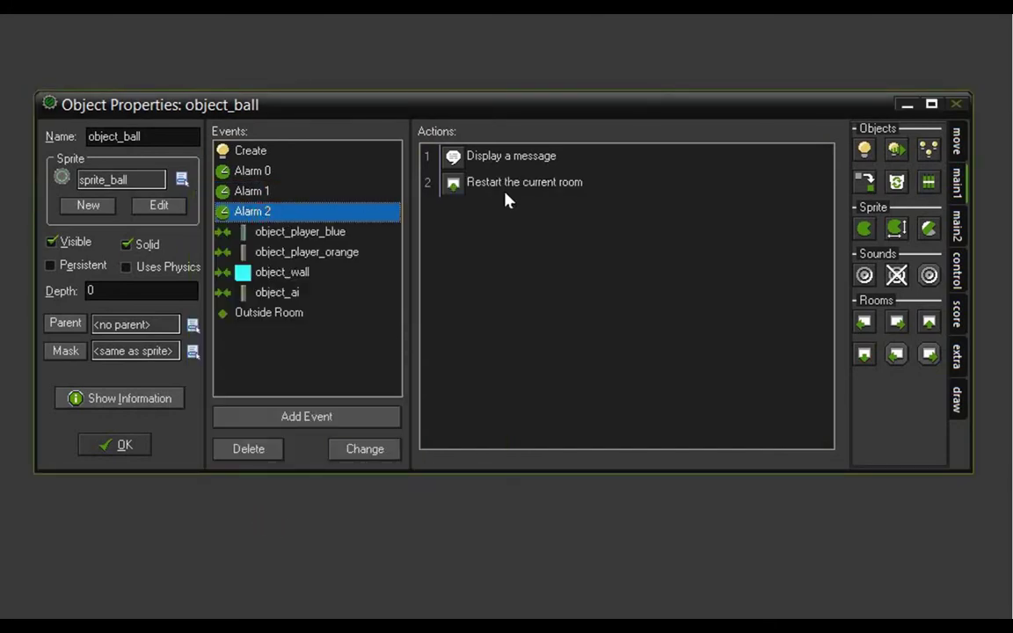
pyautogui.click(508, 185)
pyautogui.rightClick(508, 186)
pyautogui.click(548, 291)
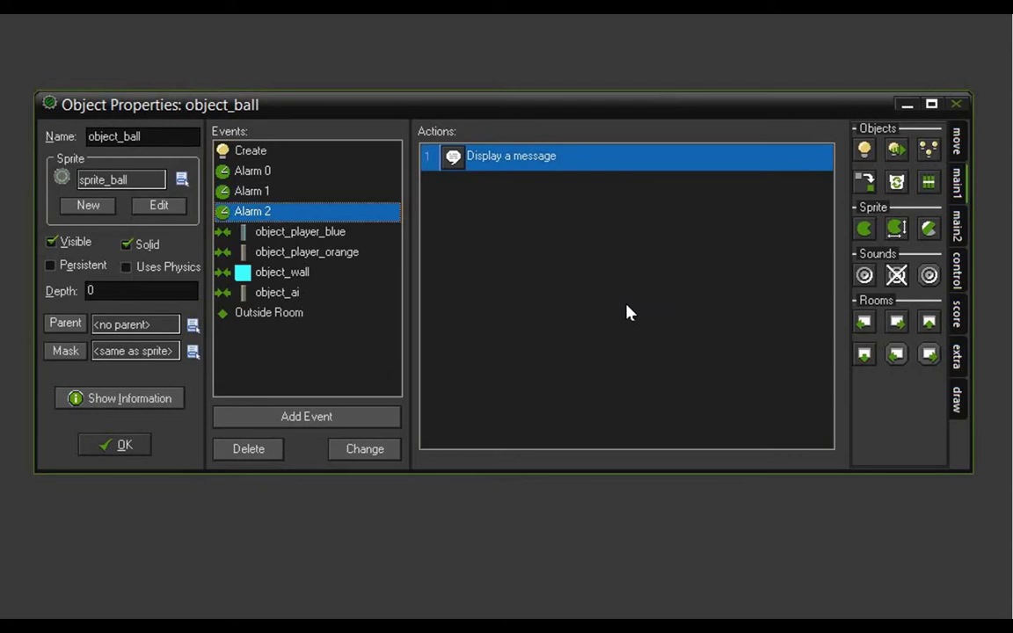
# Step: Add a Different Room action leading to room_menu after the message in object_ball's Alarm 2 event and save the object
pyautogui.moveTo(864, 354); pyautogui.dragTo(659, 299)
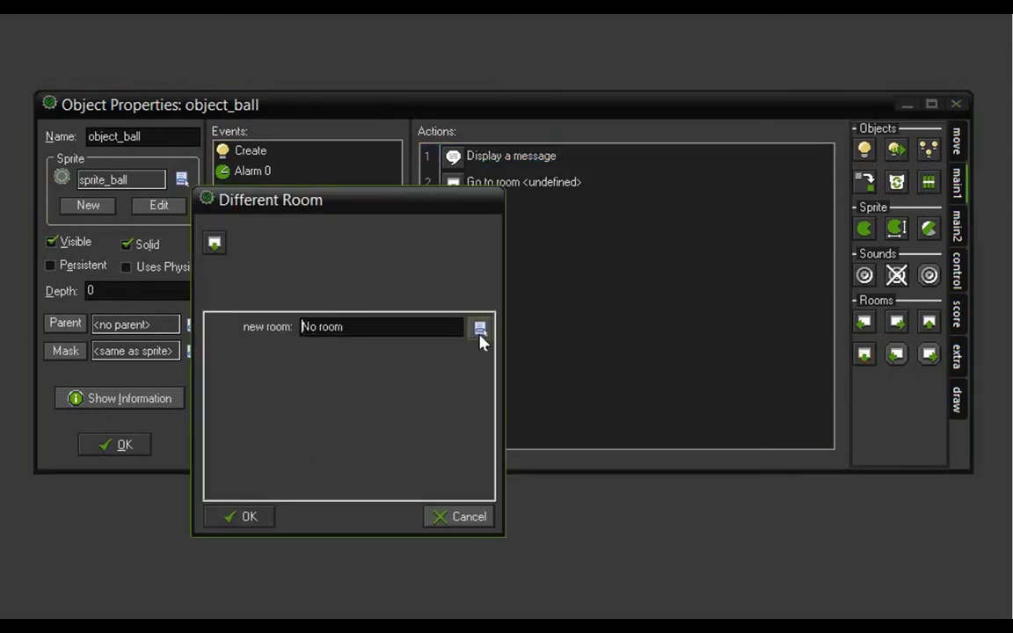
pyautogui.click(369, 329)
pyautogui.click(393, 361)
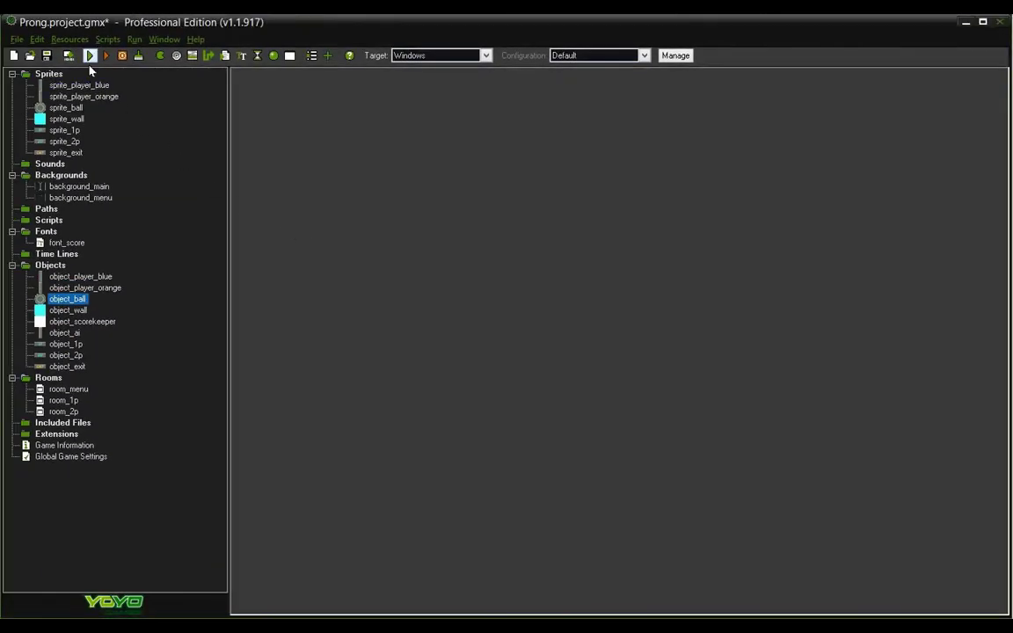
# Step: Run the game for testing and start a 1P match from its menu
pyautogui.click(89, 56)
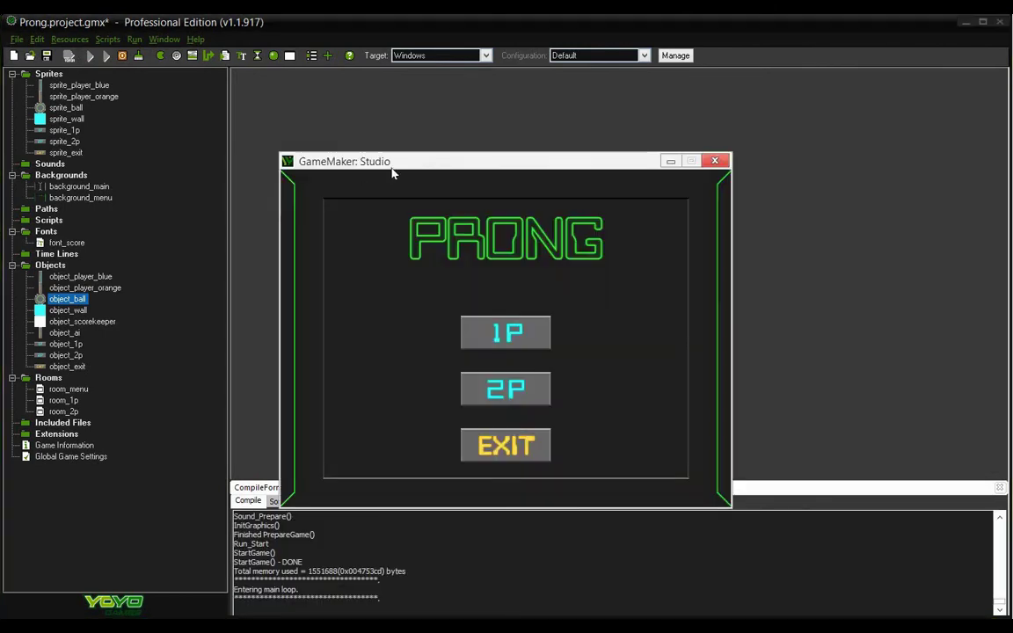
pyautogui.moveTo(392, 168); pyautogui.dragTo(423, 110)
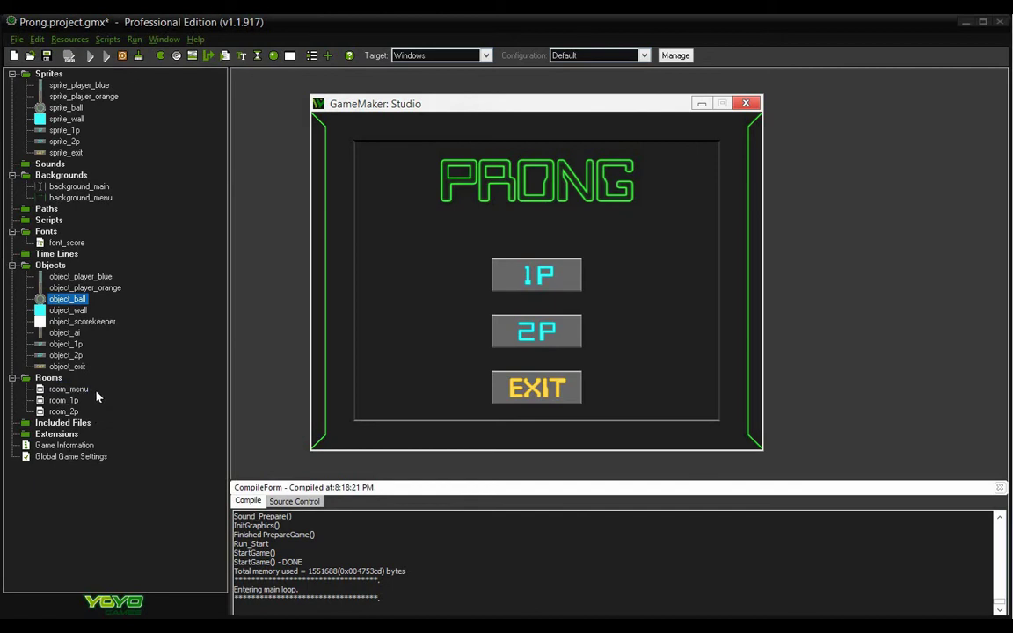
pyautogui.click(521, 280)
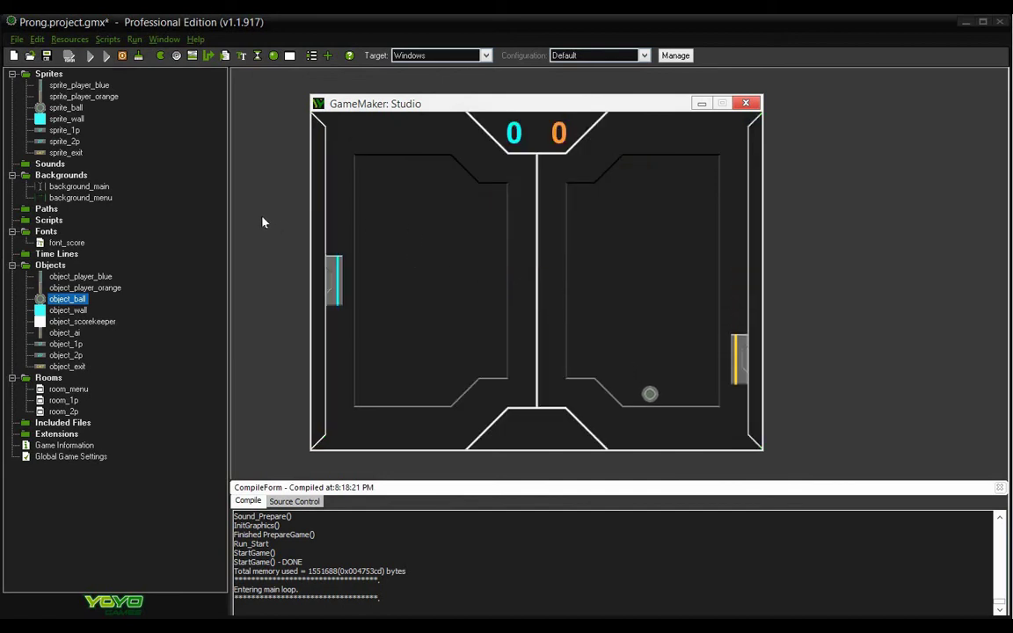
# Step: Play the 1P match with the blue paddle until it ends and dismiss the winner message
pyautogui.press('Down')
pyautogui.press('Down')
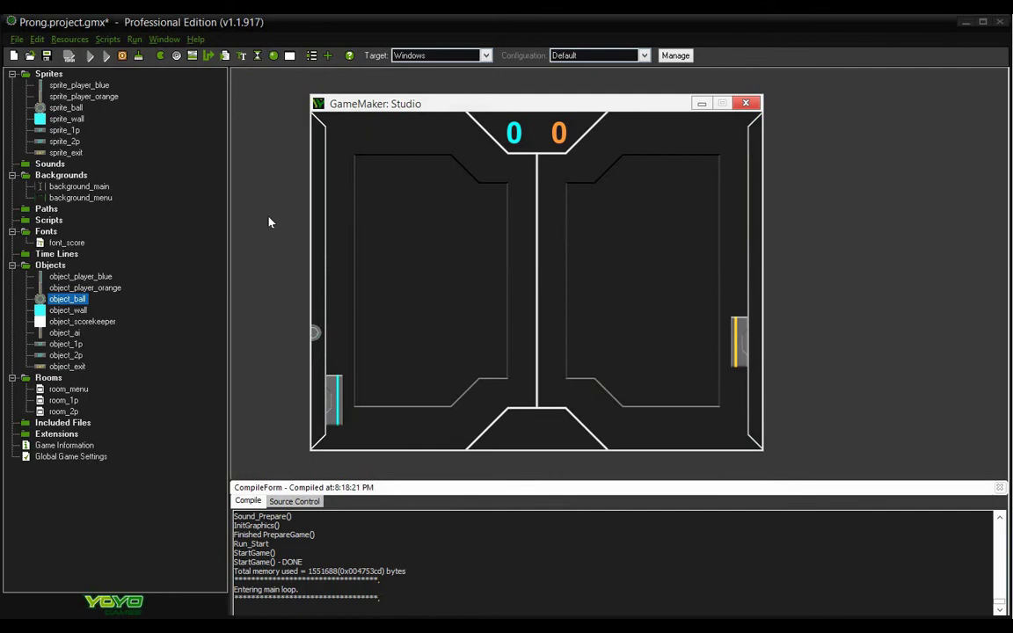
pyautogui.press('Up')
pyautogui.press('Up')
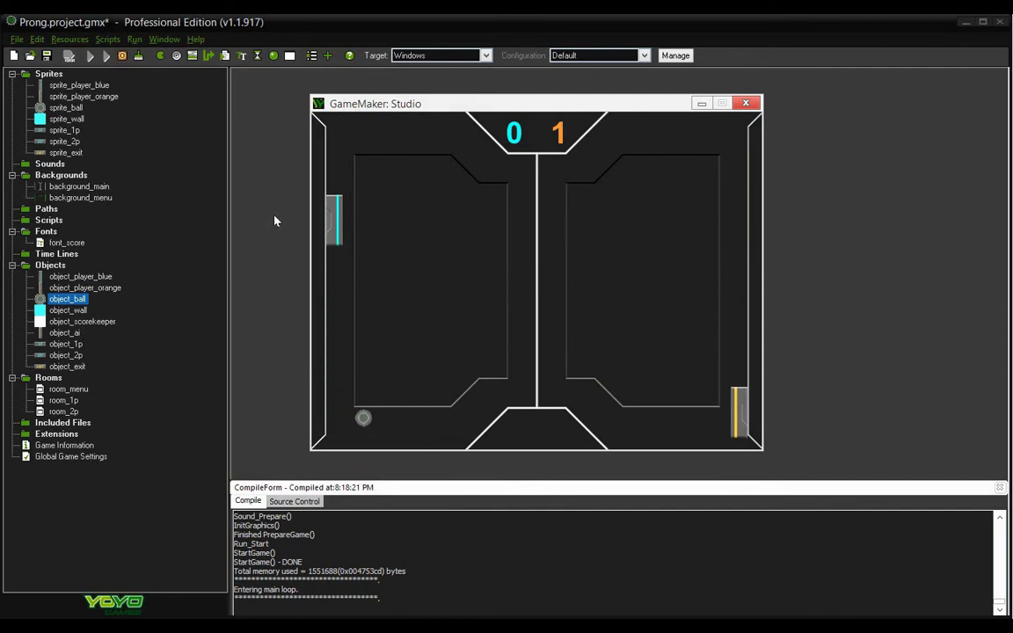
pyautogui.press('Down')
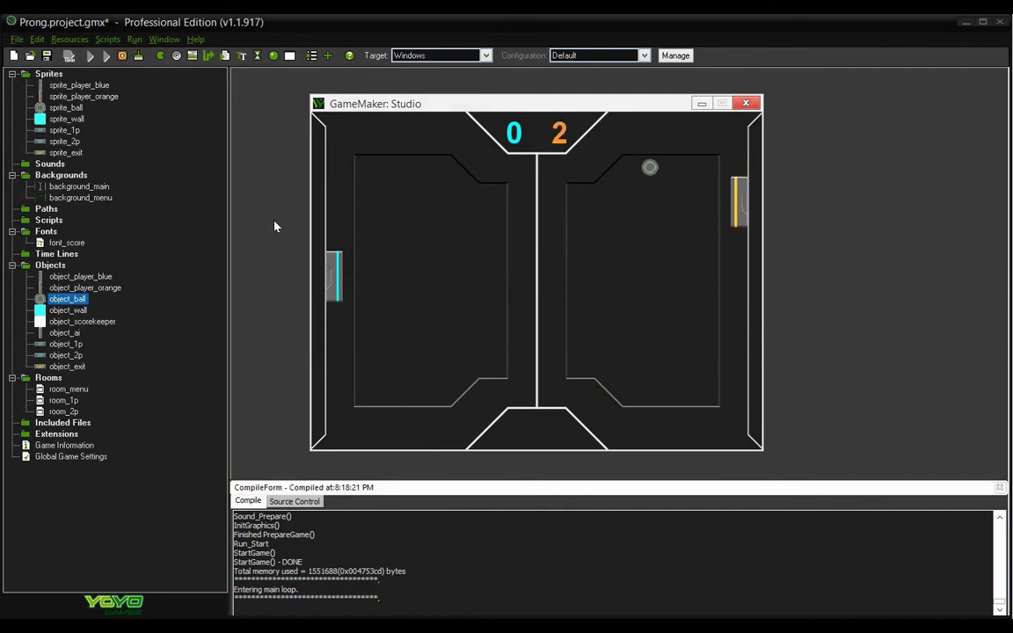
pyautogui.press('Down')
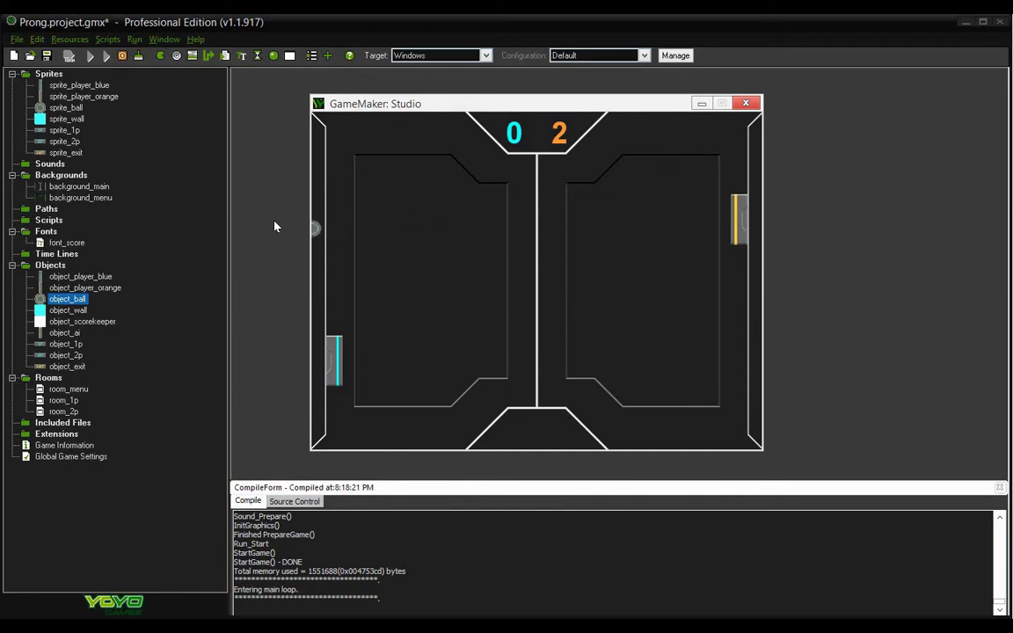
pyautogui.click(507, 353)
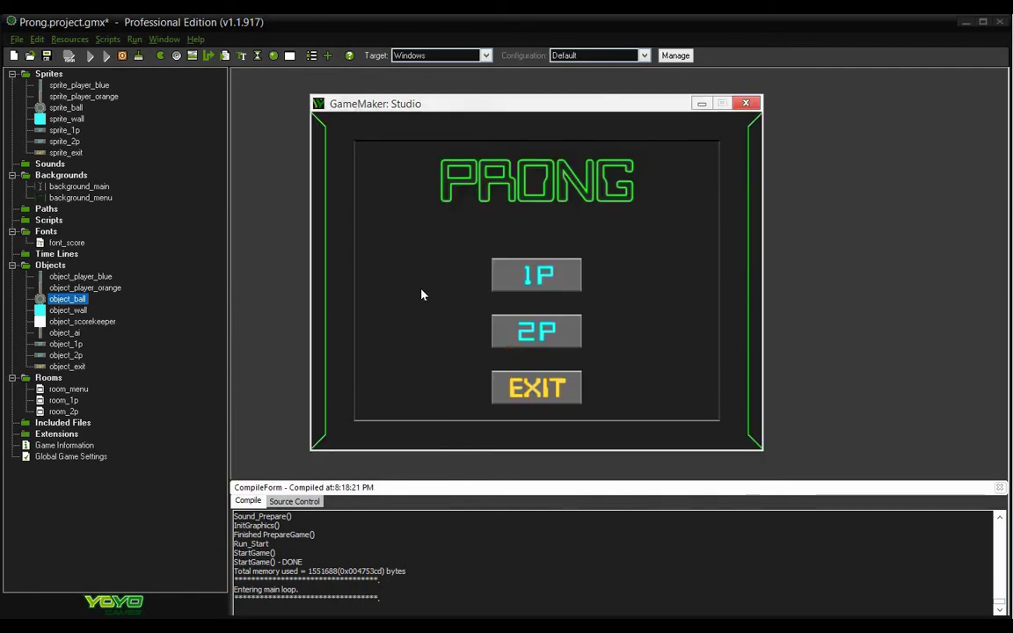
# Step: Play a 2P match to its end with both paddles and exit the game from its menu
pyautogui.click(527, 337)
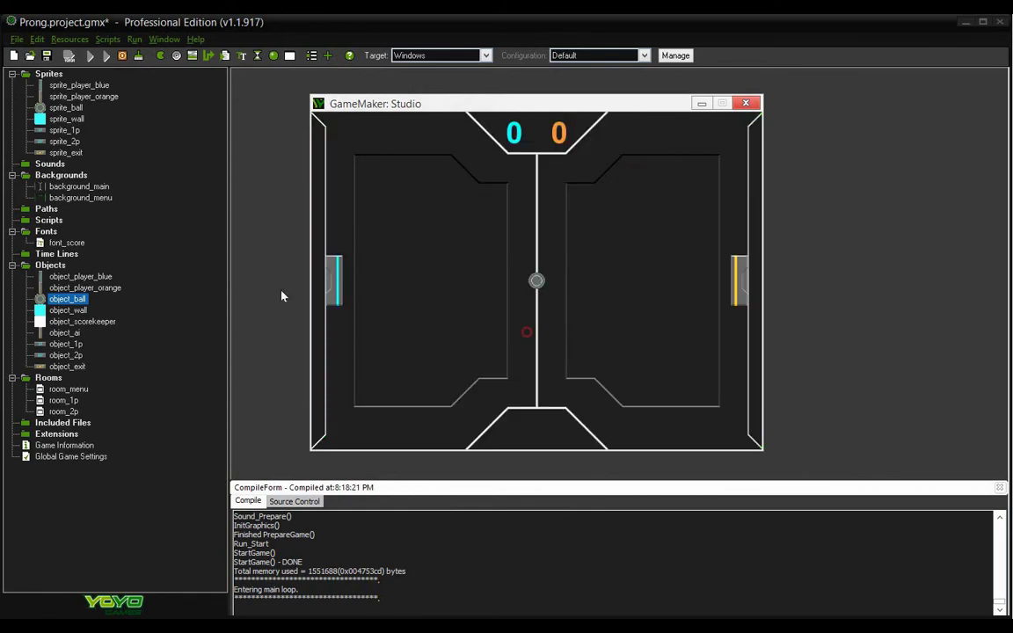
pyautogui.press('w')
pyautogui.press('s')
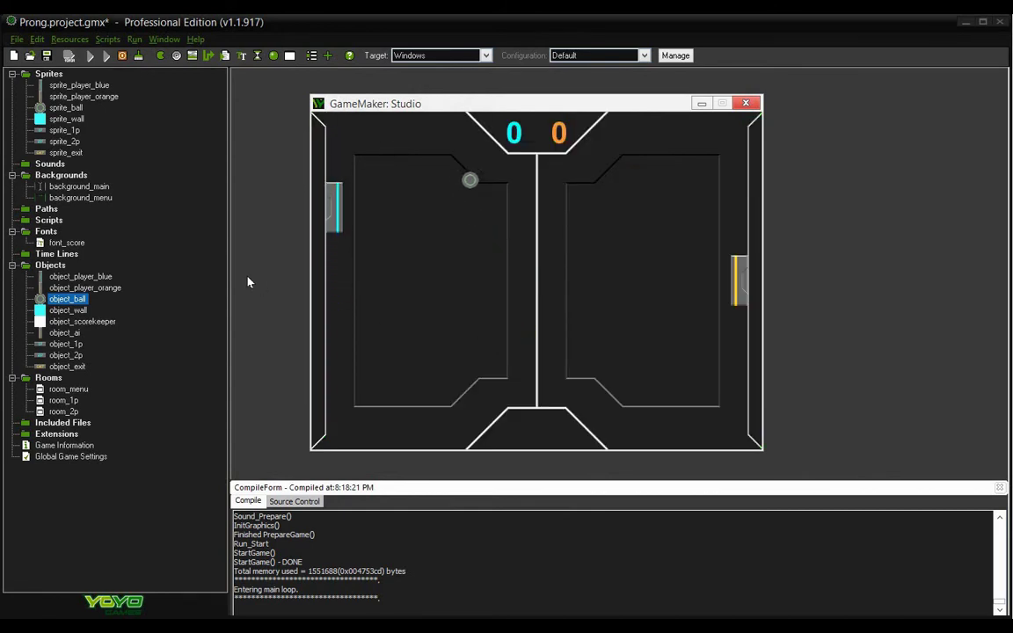
pyautogui.press('Down')
pyautogui.press('w')
pyautogui.press('s')
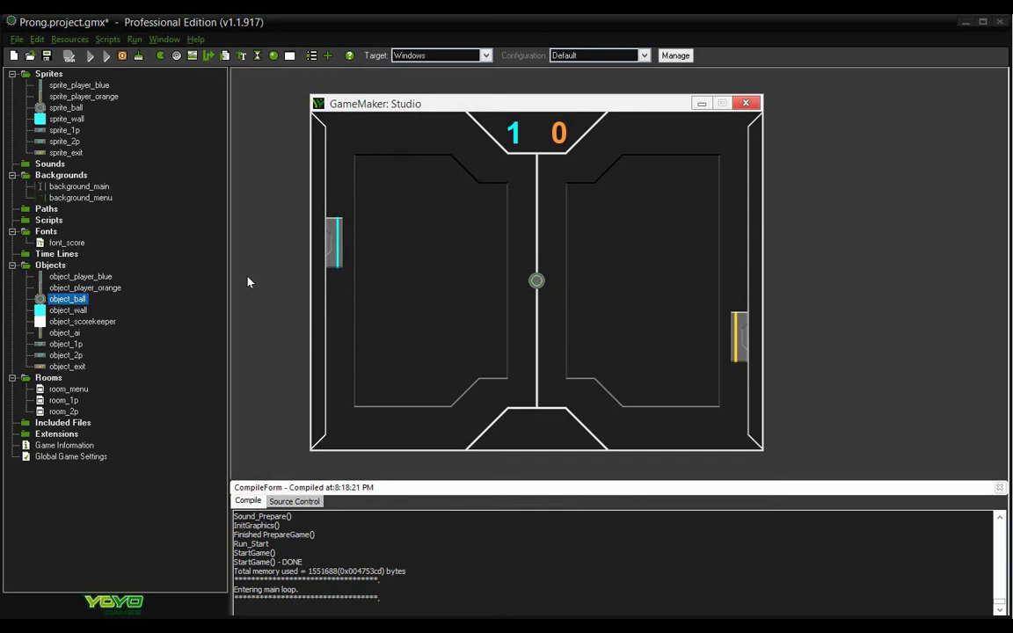
pyautogui.press('w')
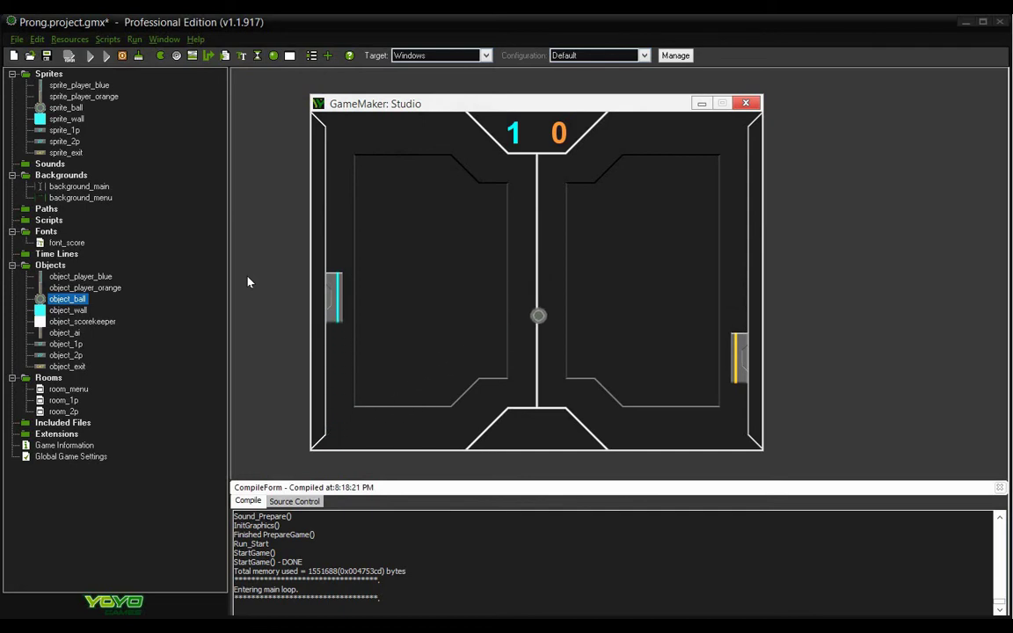
pyautogui.press('Down')
pyautogui.press('s')
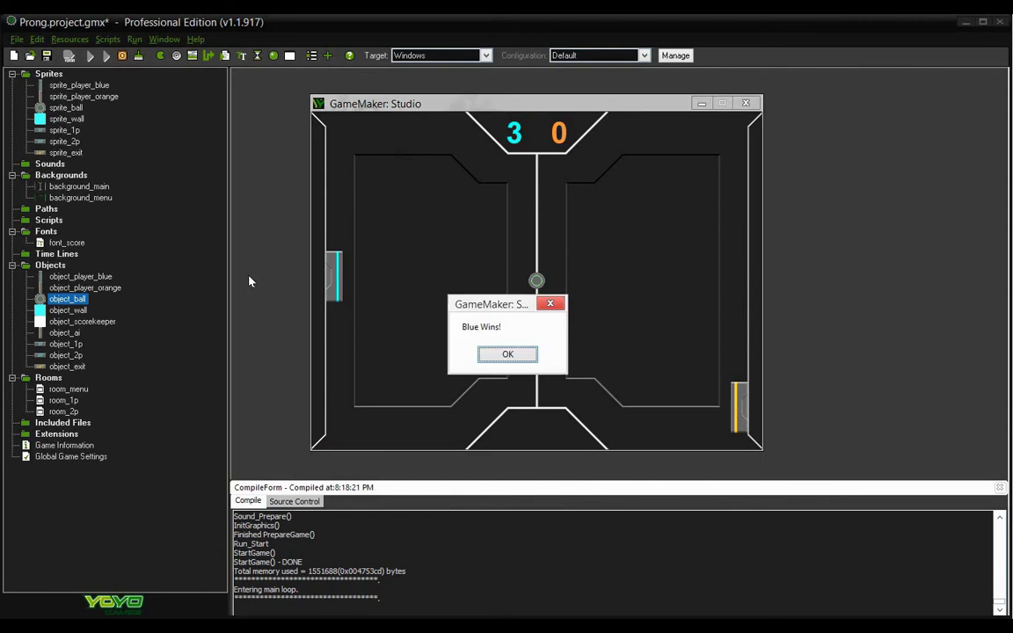
pyautogui.click(491, 349)
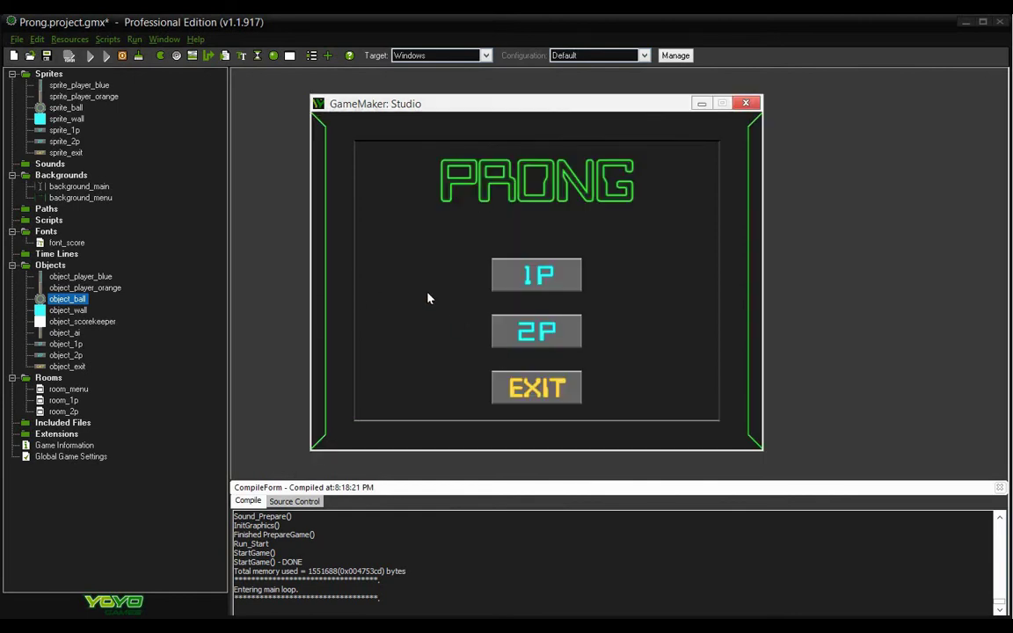
pyautogui.click(541, 395)
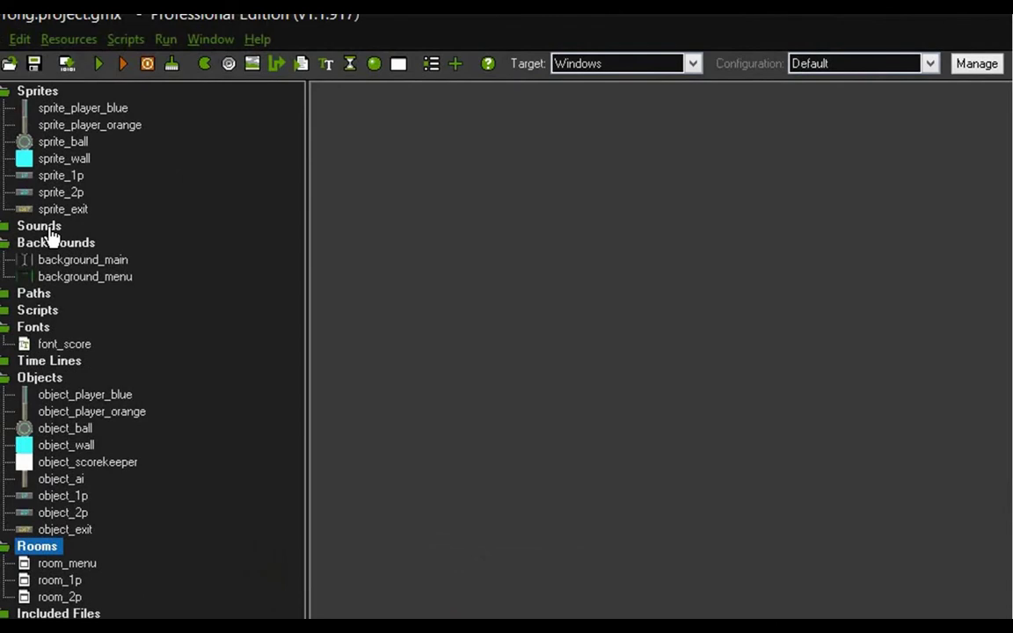
# Step: Create a new sound resource and name it sound_bounce
pyautogui.rightClick(40, 227)
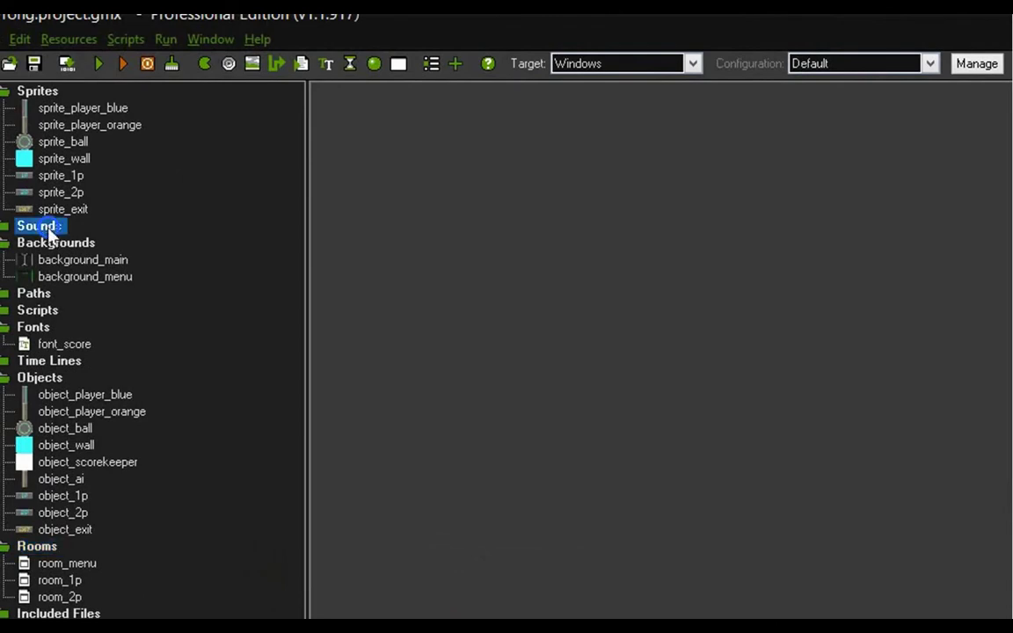
pyautogui.click(195, 200)
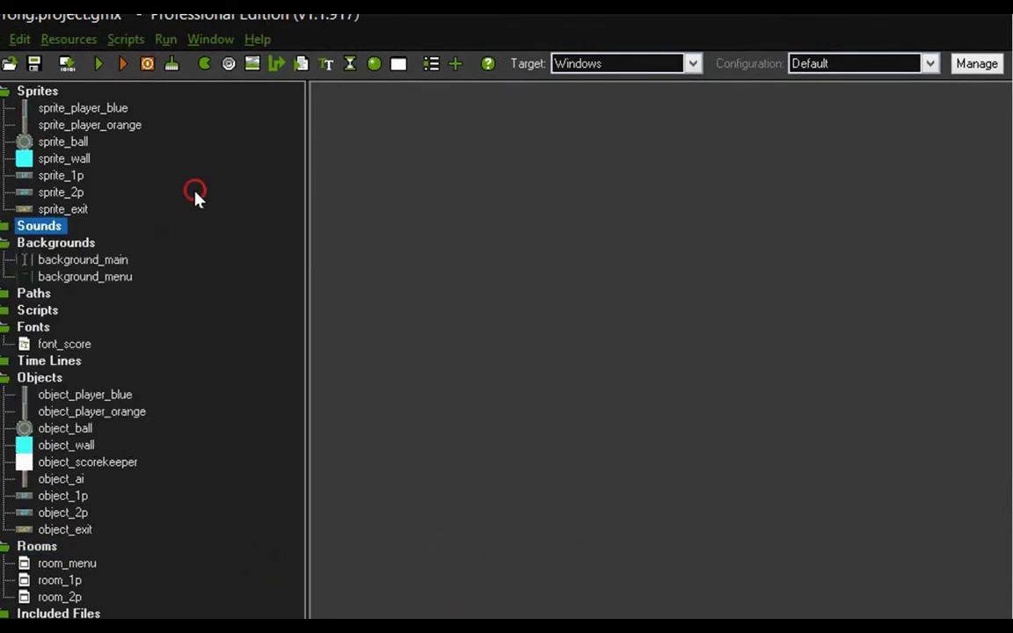
pyautogui.click(228, 64)
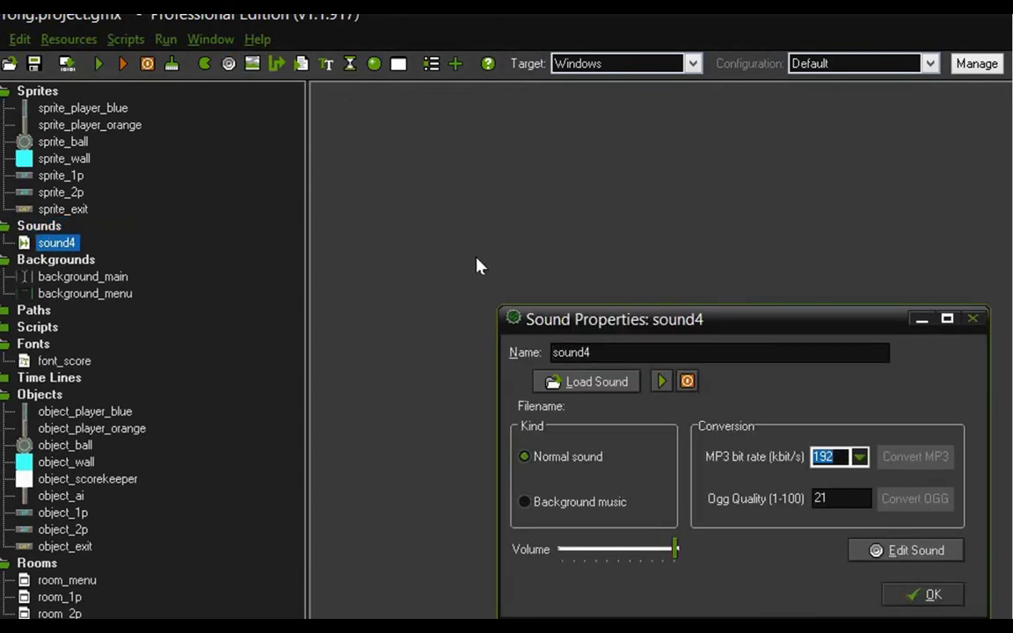
pyautogui.moveTo(563, 327); pyautogui.dragTo(494, 210)
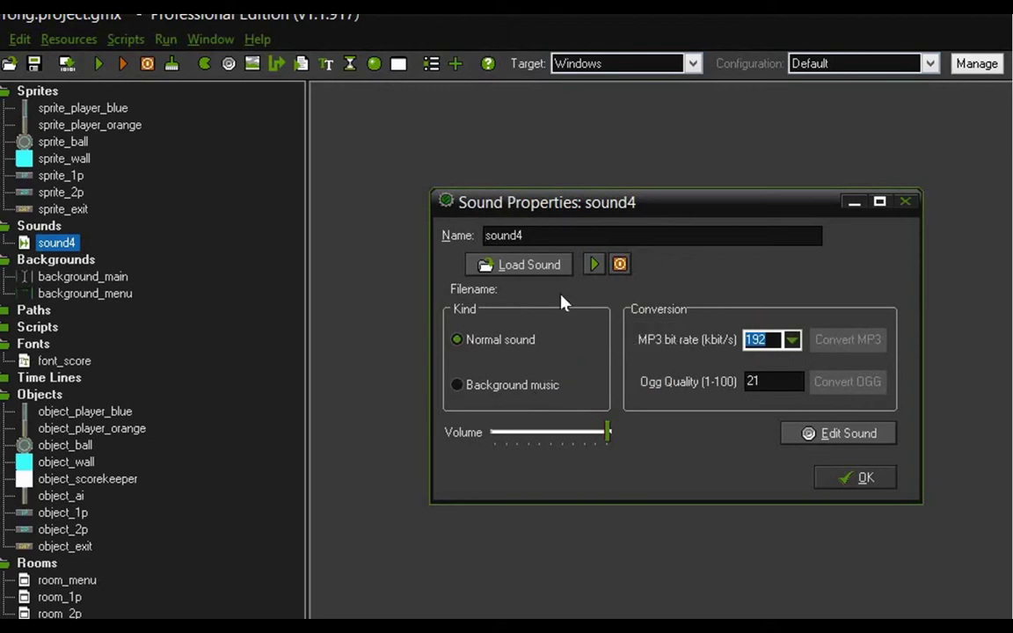
pyautogui.click(554, 234)
pyautogui.press('BackSpace')
pyautogui.write('_bounce')
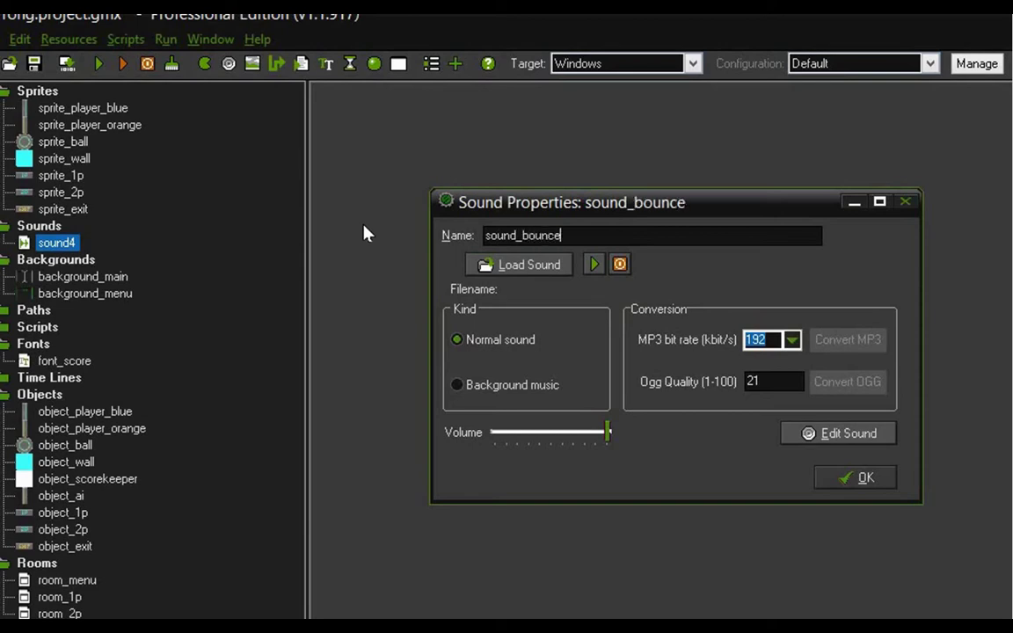
# Step: Load the Good sound file from the pong tut folder into sound_bounce and save it at full volume
pyautogui.click(499, 275)
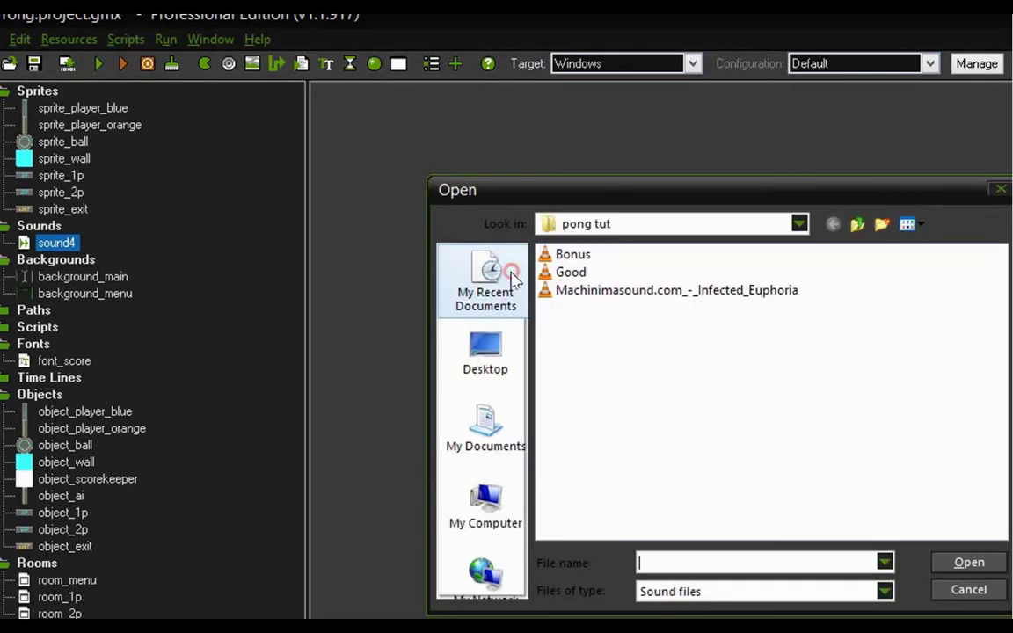
pyautogui.click(571, 274)
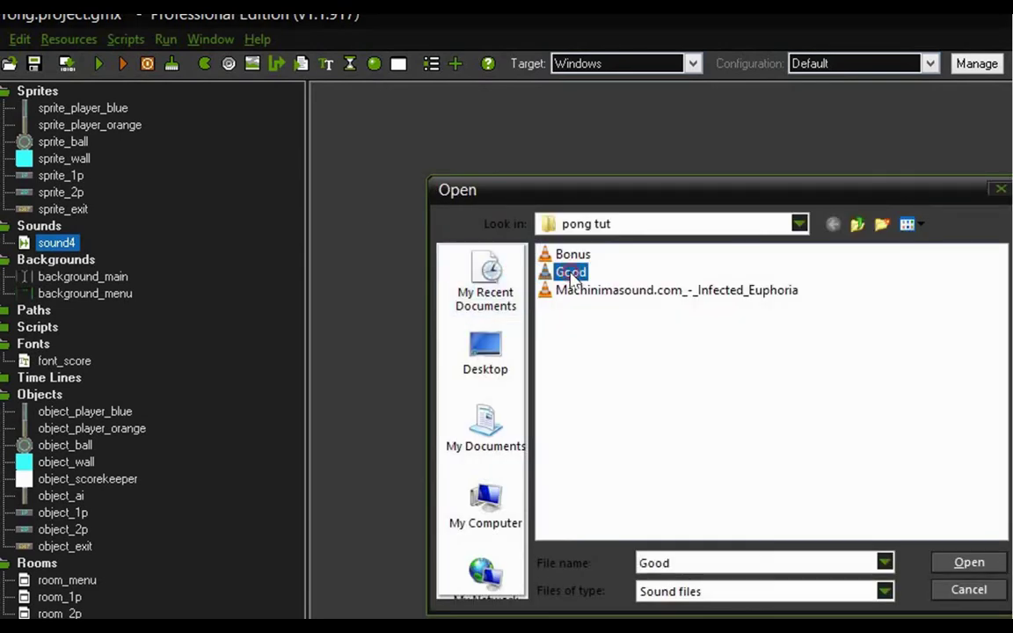
pyautogui.click(939, 566)
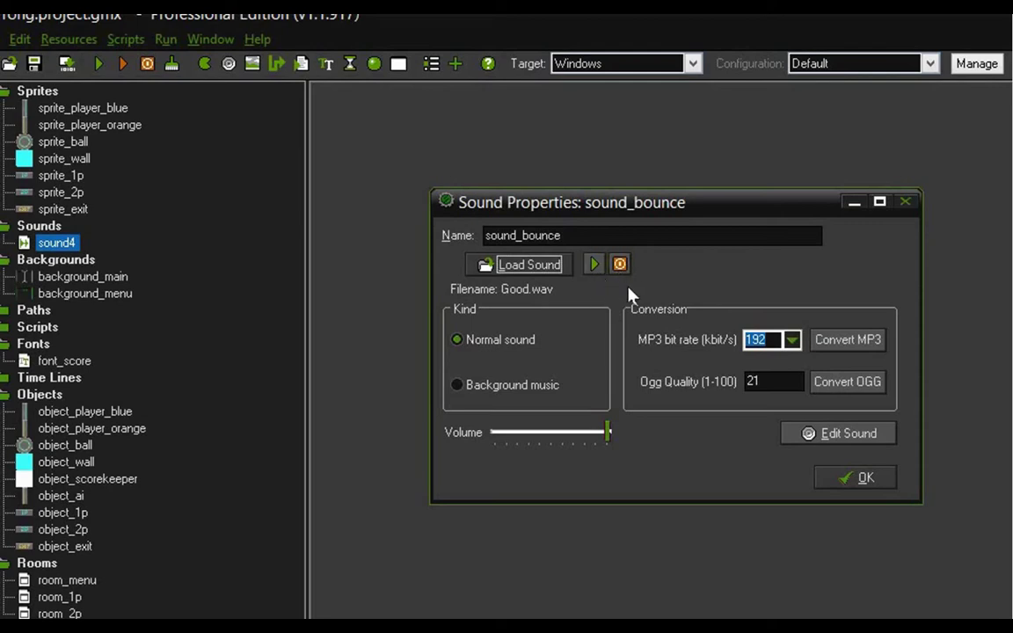
pyautogui.moveTo(607, 444); pyautogui.dragTo(646, 441)
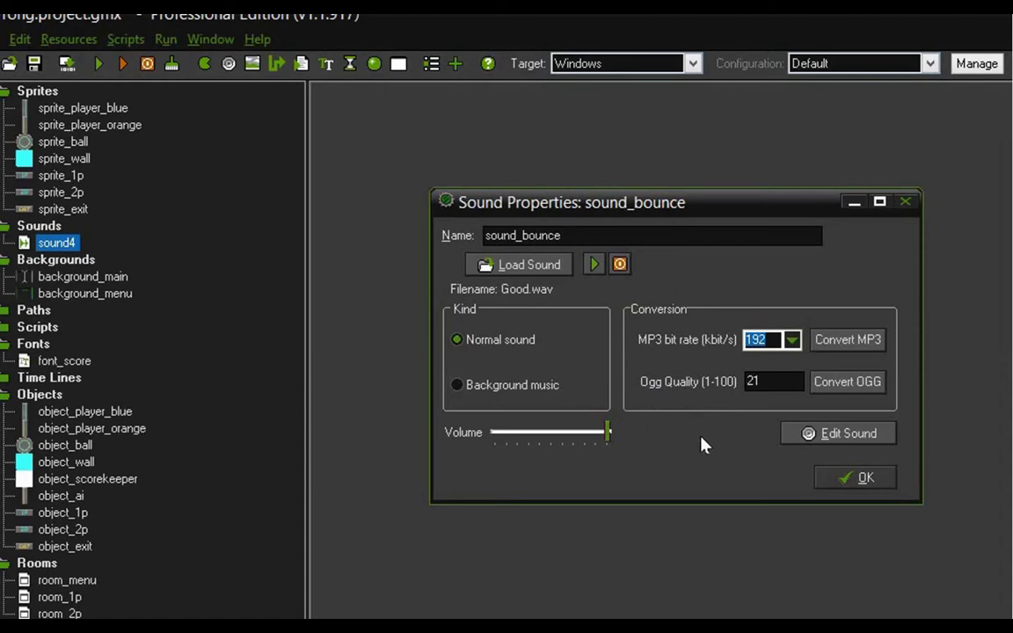
pyautogui.click(837, 484)
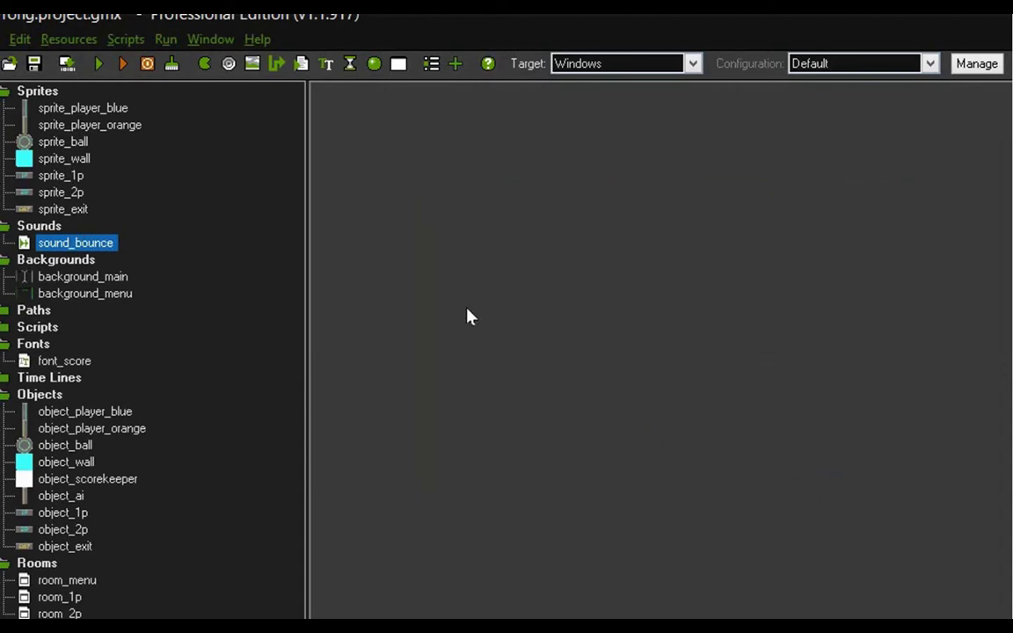
# Step: Create a second sound resource and name it sound_score
pyautogui.click(228, 63)
pyautogui.moveTo(635, 356); pyautogui.dragTo(539, 244)
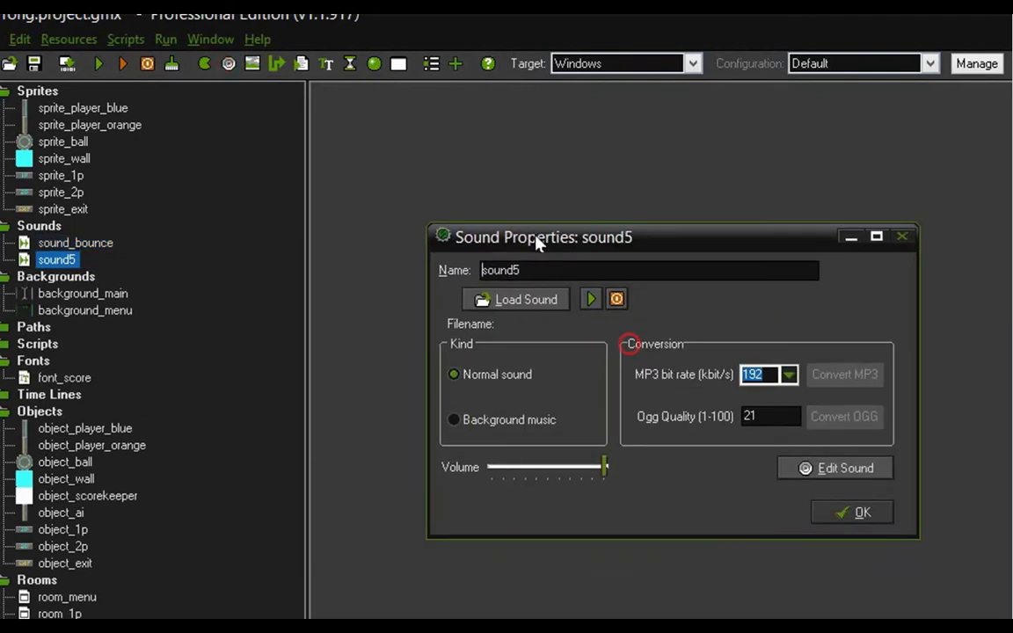
pyautogui.click(542, 270)
pyautogui.press('BackSpace')
pyautogui.write('_score')
# Step: Load the Bonus sound file into sound_score and save it at full volume
pyautogui.click(533, 302)
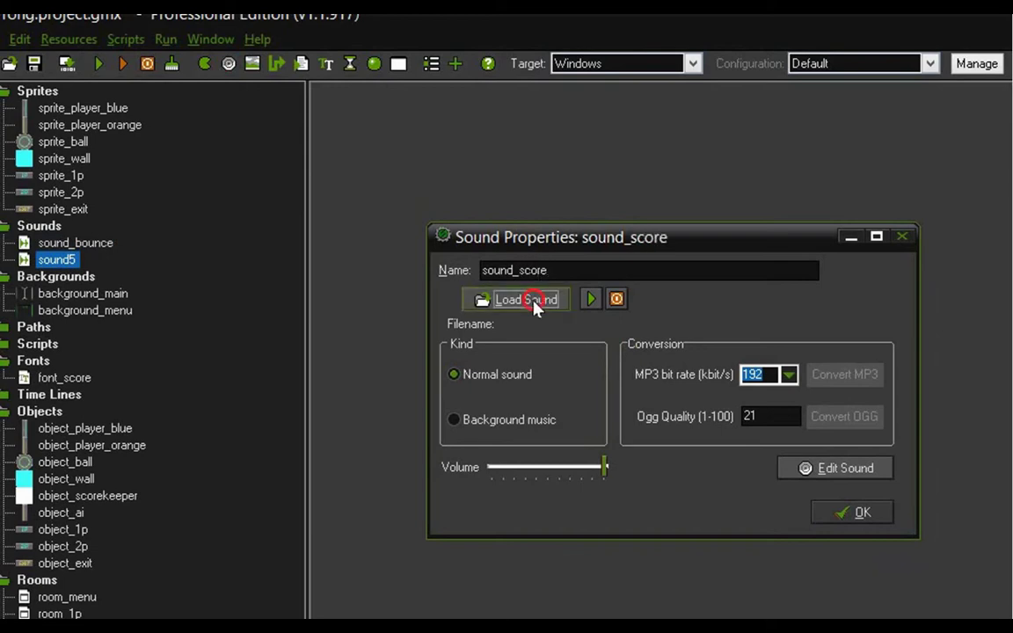
pyautogui.click(571, 255)
pyautogui.click(946, 564)
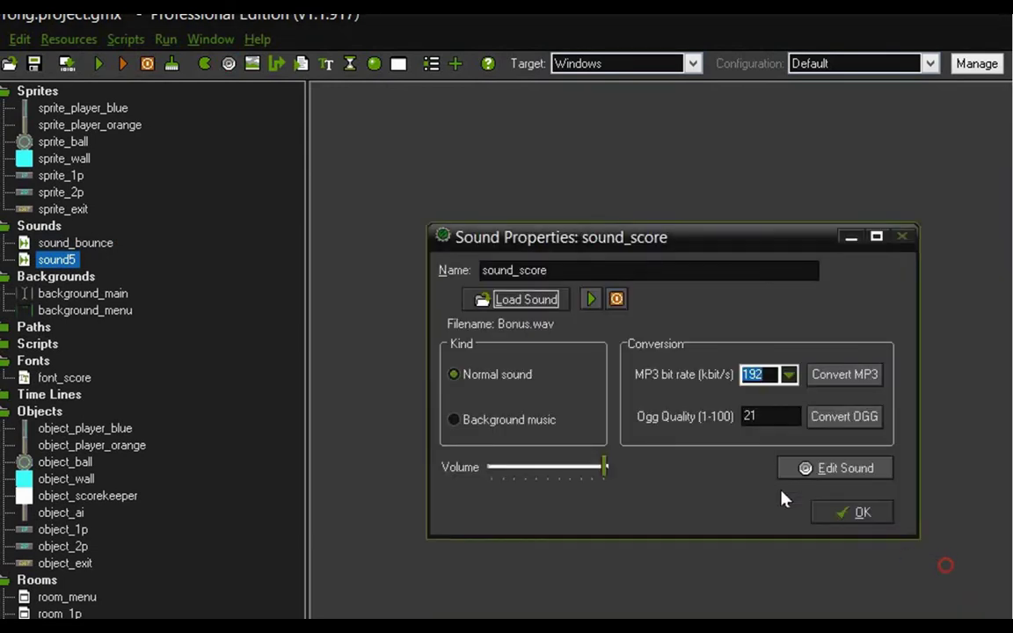
pyautogui.moveTo(603, 468); pyautogui.dragTo(656, 468)
pyautogui.click(840, 519)
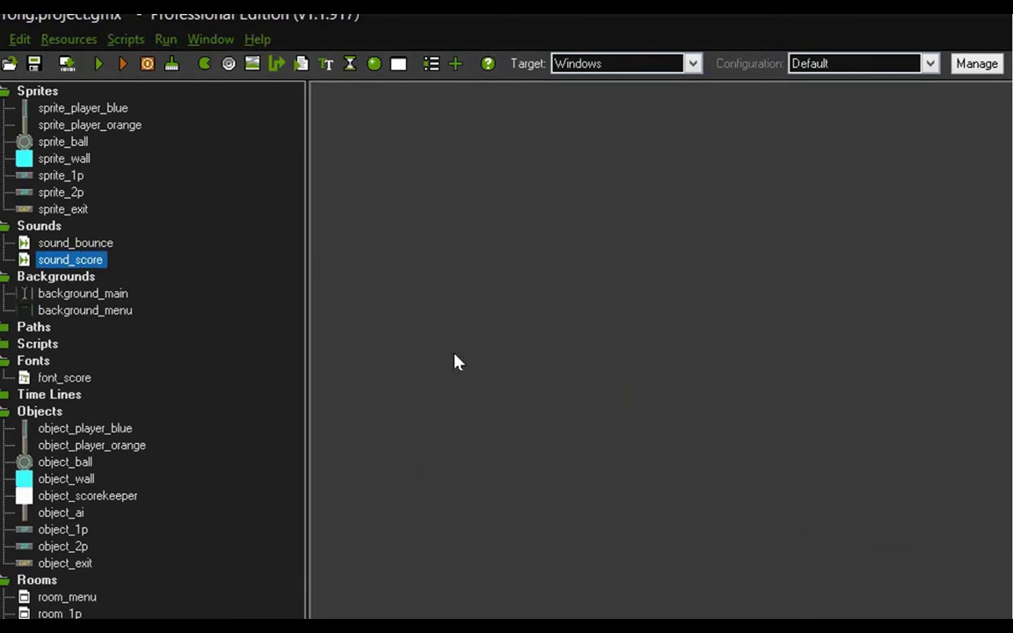
# Step: Create a third sound resource and name it sound_music
pyautogui.click(228, 65)
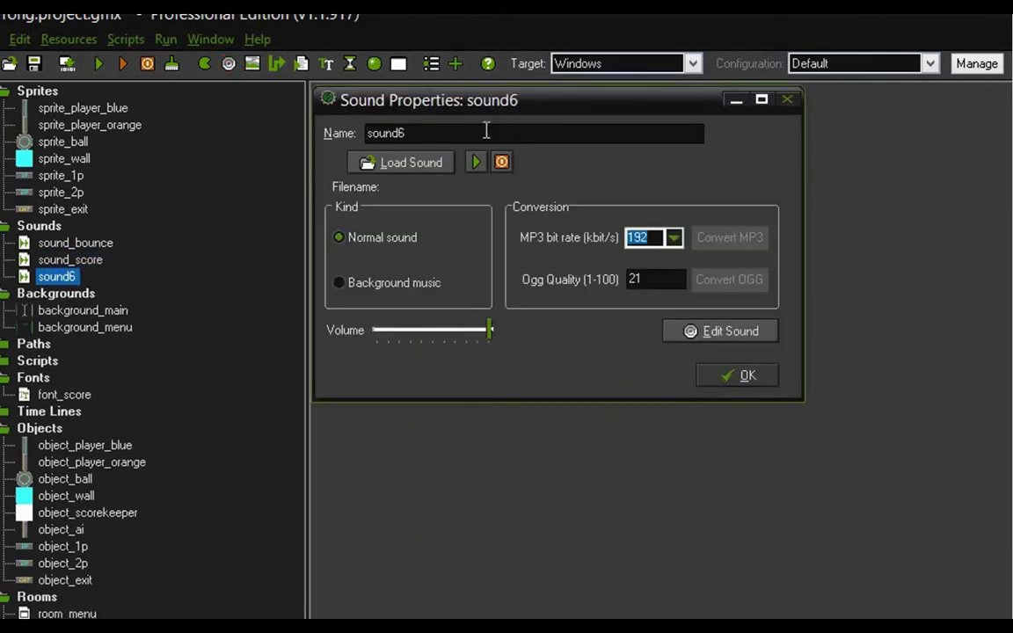
pyautogui.moveTo(488, 102); pyautogui.dragTo(610, 219)
pyautogui.click(604, 256)
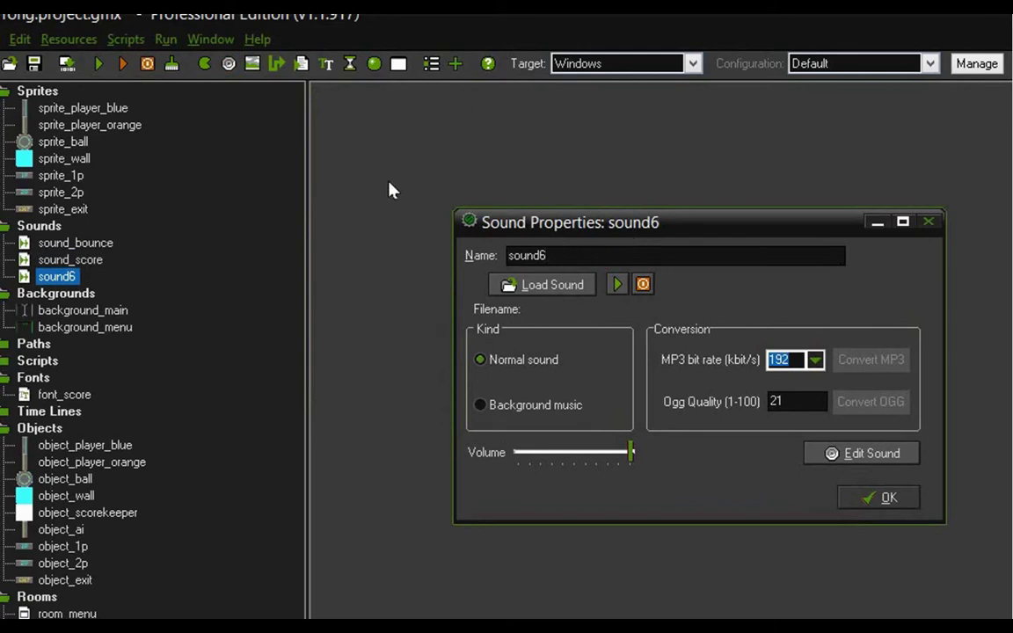
pyautogui.press('BackSpace')
pyautogui.write('_mus')
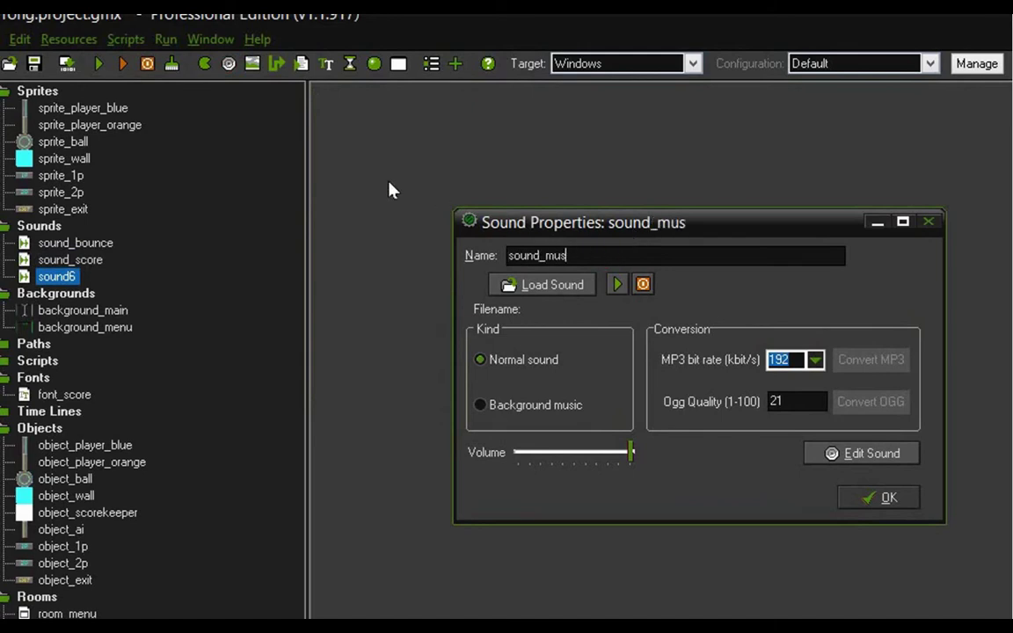
pyautogui.write('ic')
# Step: Load the Machinimasound.com_-_Infected_Euphoria file from the pong tut folder into the new sound and set its kind to Background music
pyautogui.click(528, 286)
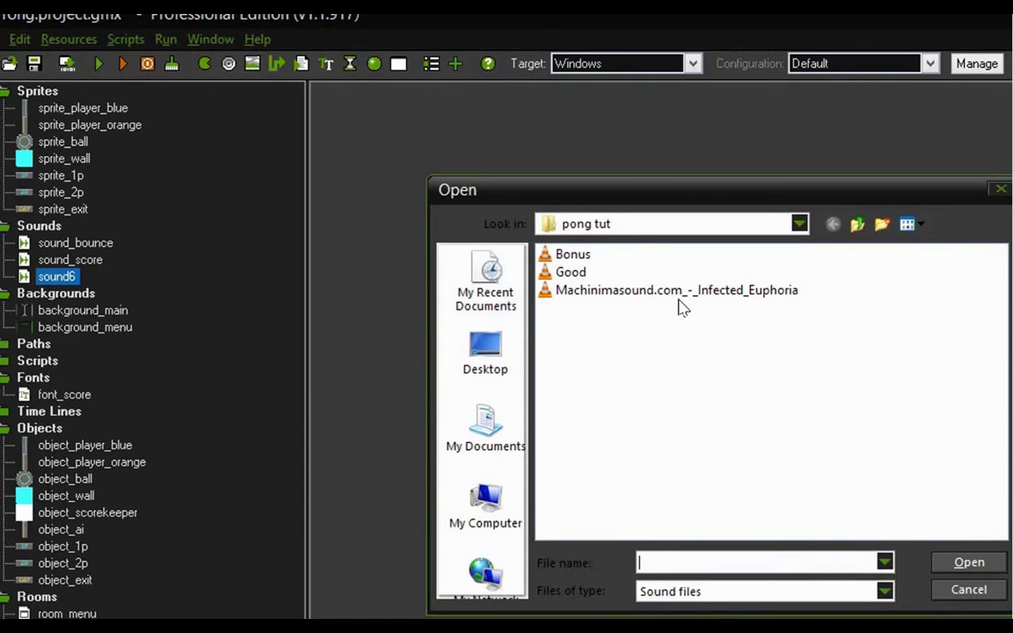
pyautogui.click(673, 295)
pyautogui.click(948, 567)
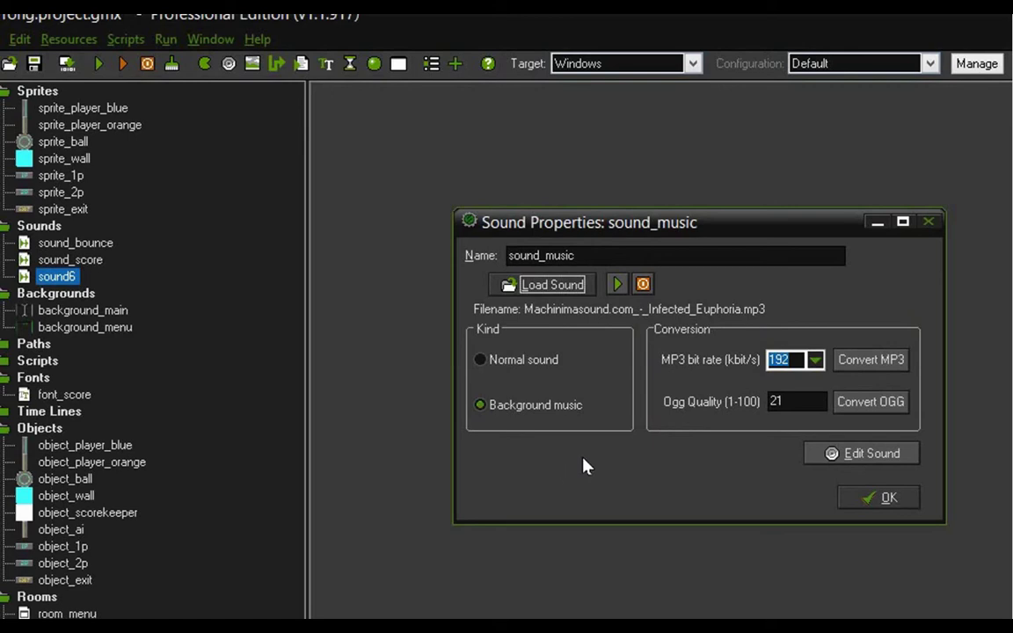
pyautogui.click(523, 369)
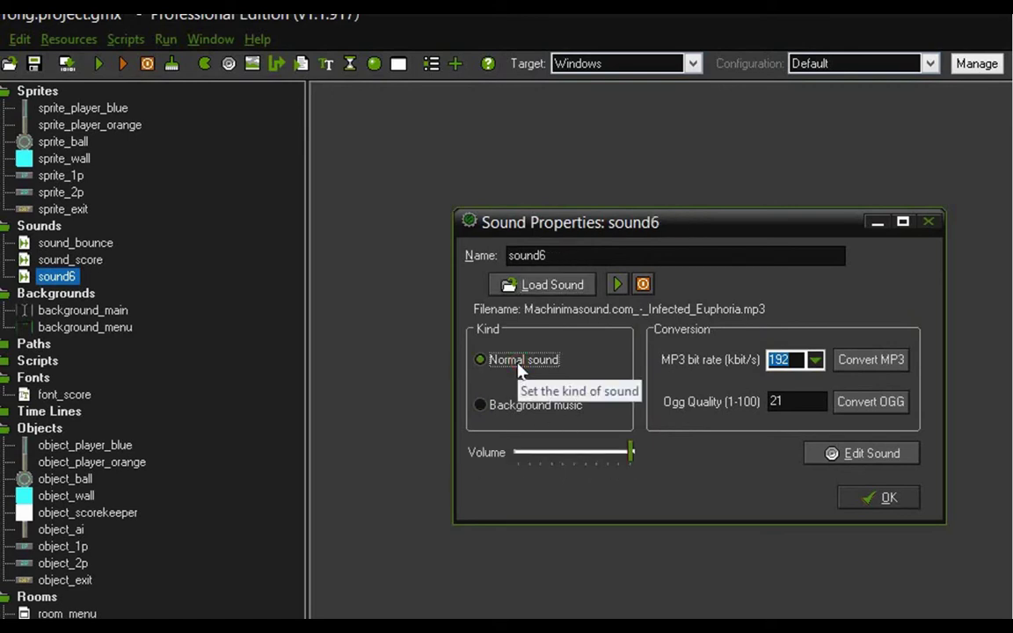
pyautogui.click(483, 406)
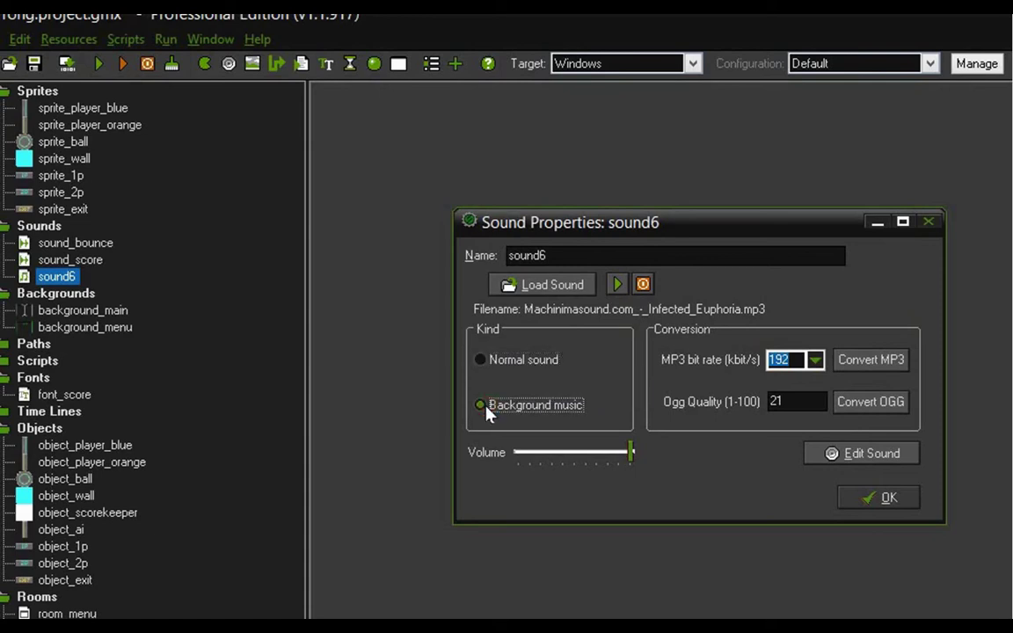
# Step: Lower the music's volume almost to the minimum and save the resource under the name sound_music
pyautogui.click(630, 454)
pyautogui.click(558, 255)
pyautogui.press('BackSpace')
pyautogui.write('_music')
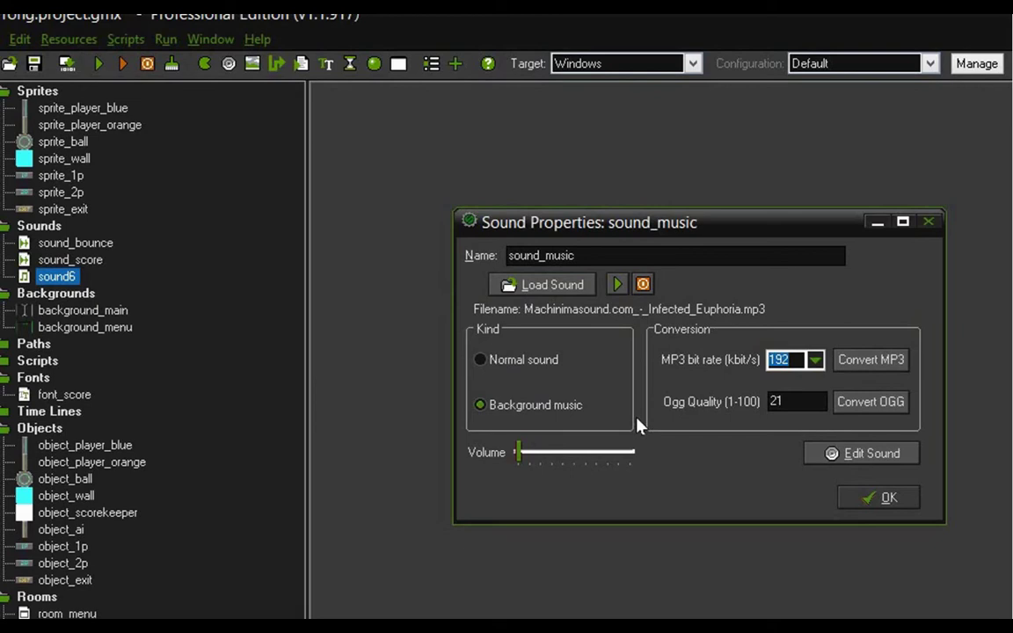
pyautogui.click(878, 500)
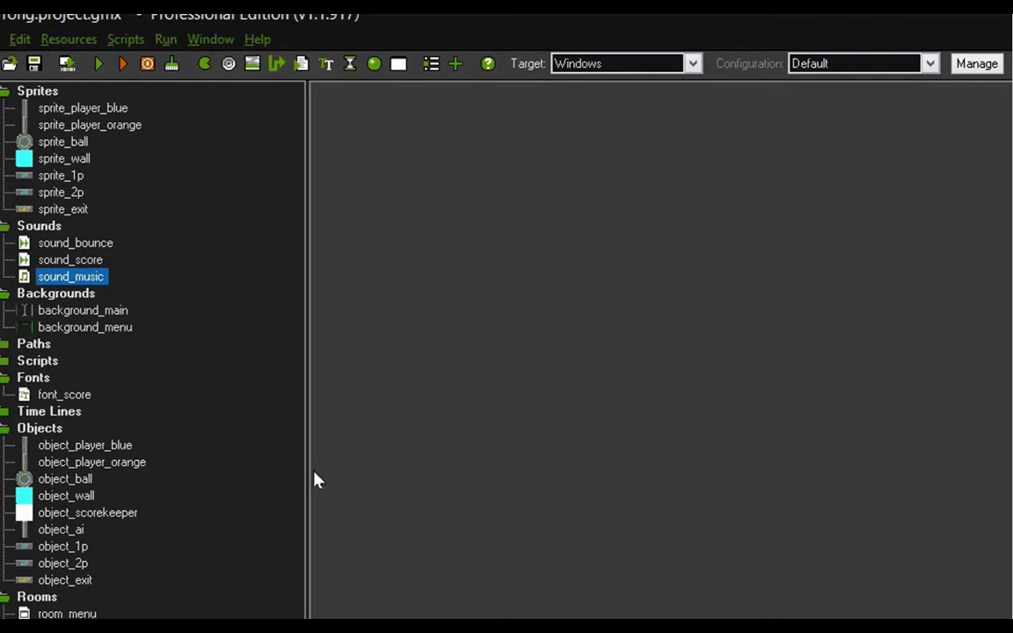
# Step: In object_ball's collision event with object_player_blue, add a Play Sound action for sound_bounce with loop set to false
pyautogui.doubleClick(68, 480)
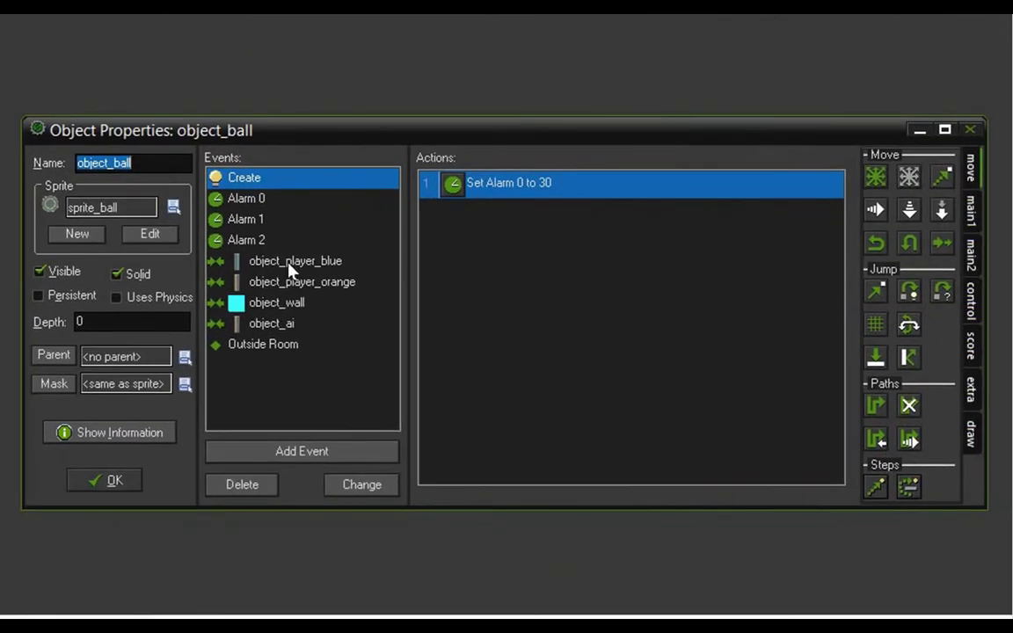
pyautogui.click(290, 263)
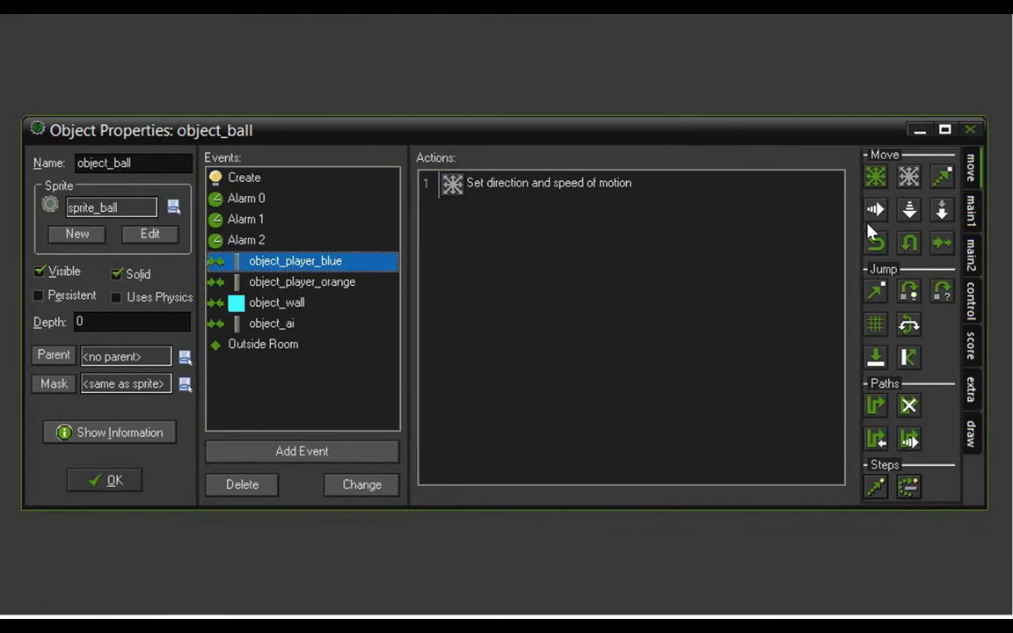
pyautogui.click(973, 211)
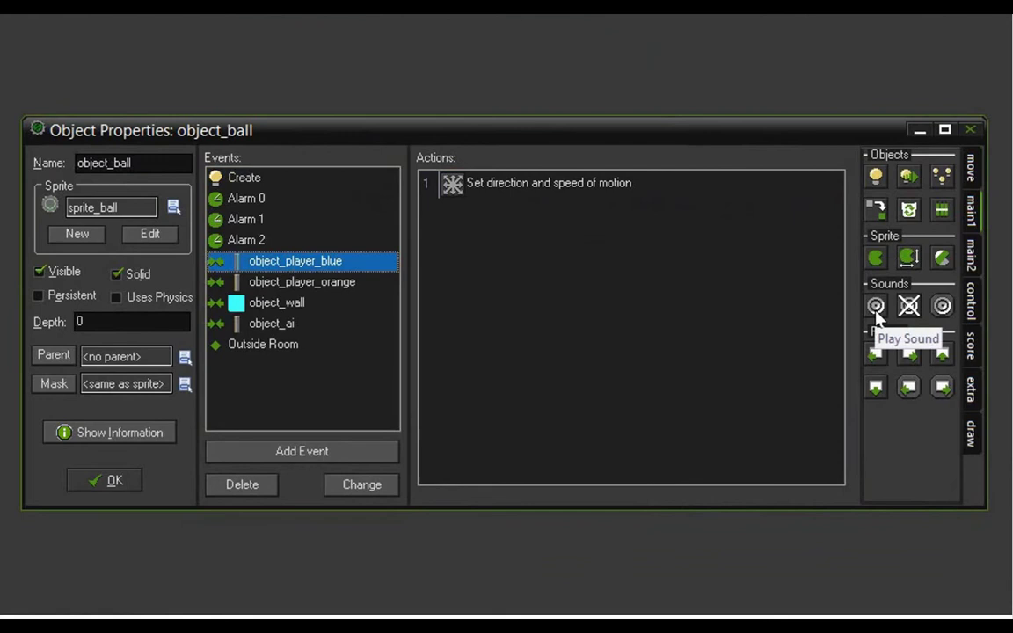
pyautogui.moveTo(876, 308); pyautogui.dragTo(506, 273)
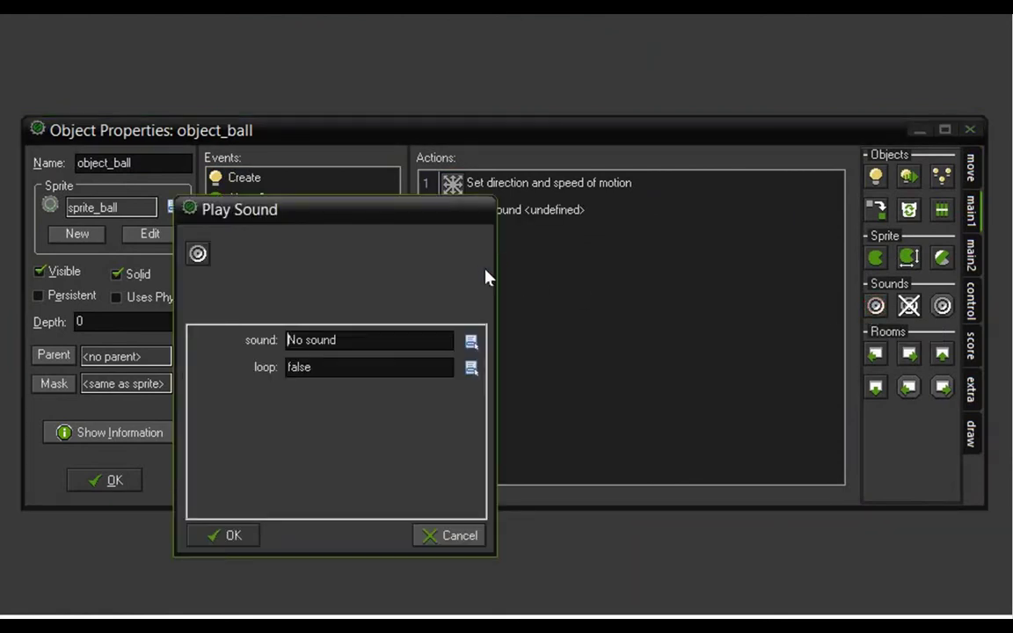
pyautogui.click(361, 340)
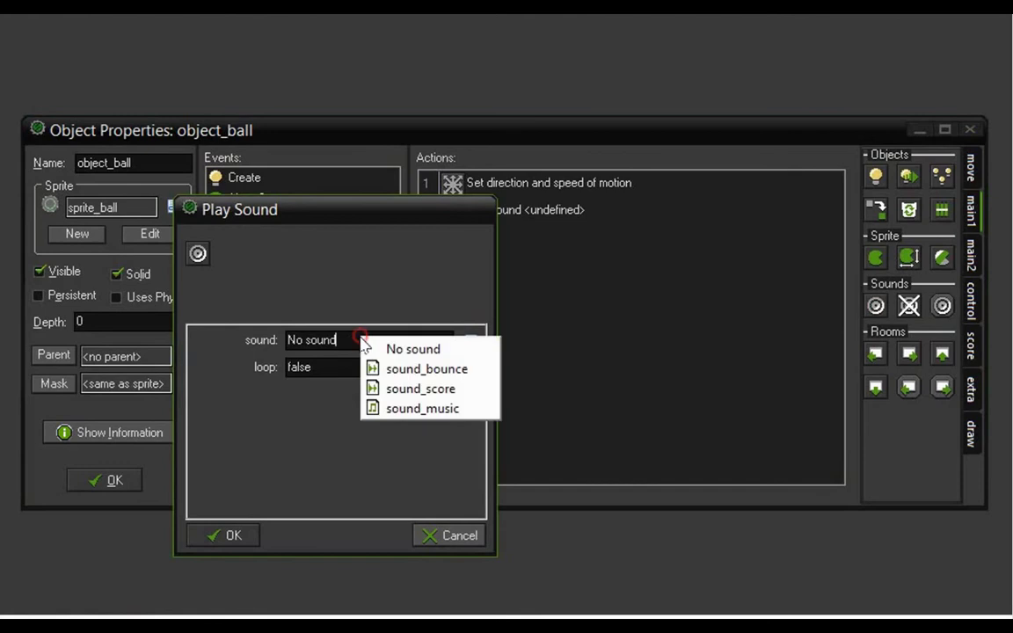
pyautogui.click(395, 369)
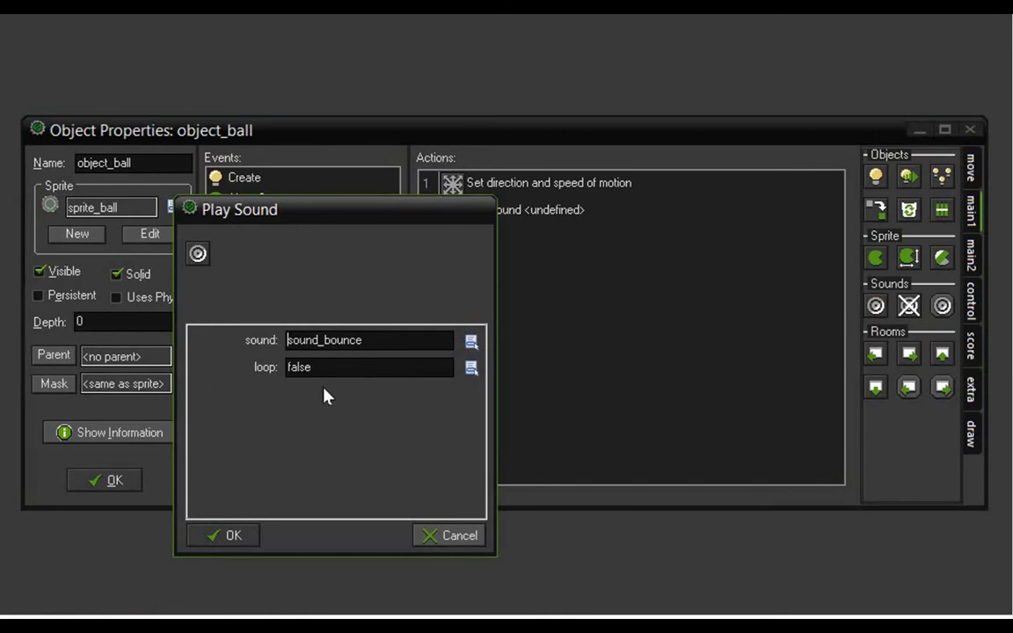
pyautogui.click(238, 535)
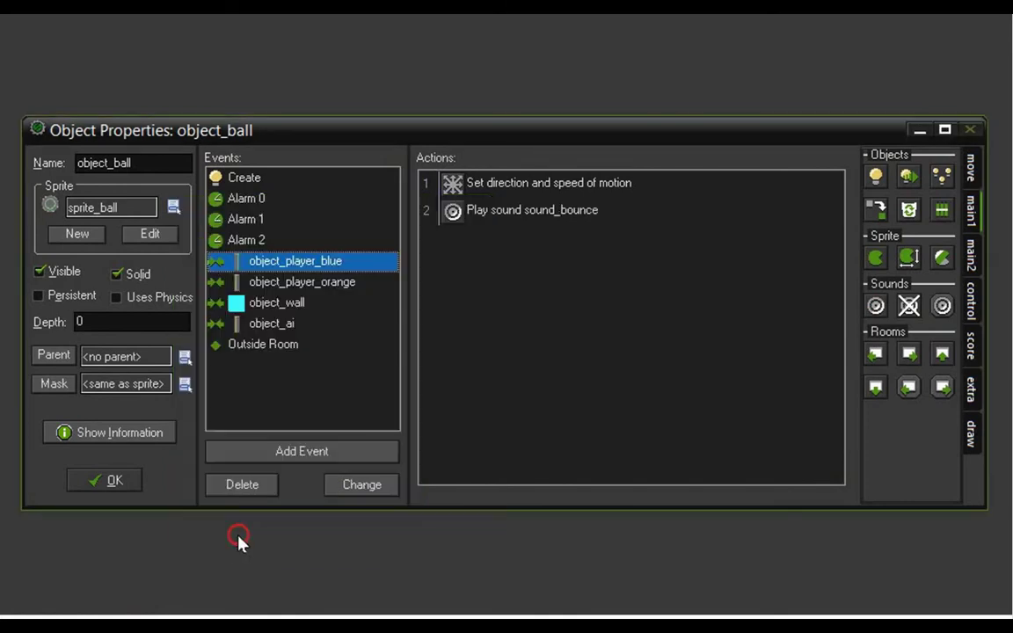
# Step: Copy the sound_bounce action into the object_player_orange collision event and place it after the direction and speed action
pyautogui.rightClick(494, 214)
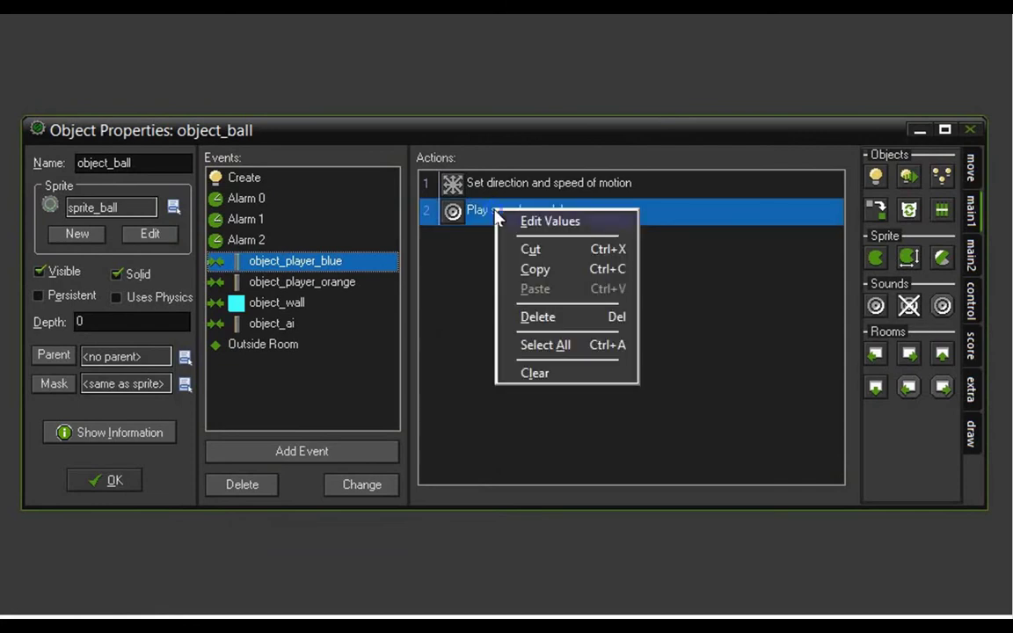
pyautogui.click(532, 270)
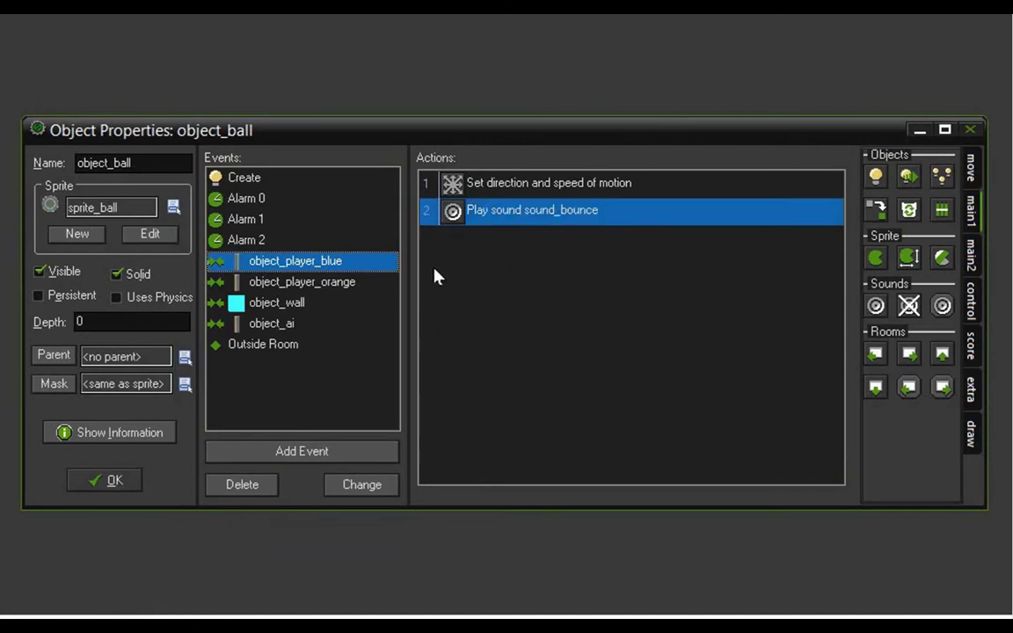
pyautogui.click(332, 286)
pyautogui.rightClick(461, 230)
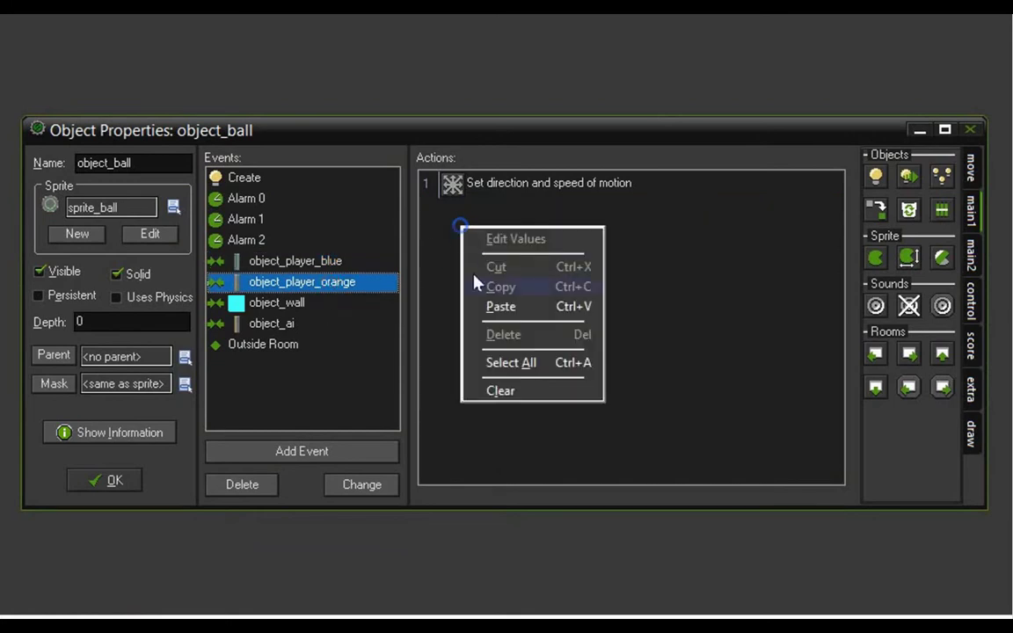
pyautogui.click(485, 301)
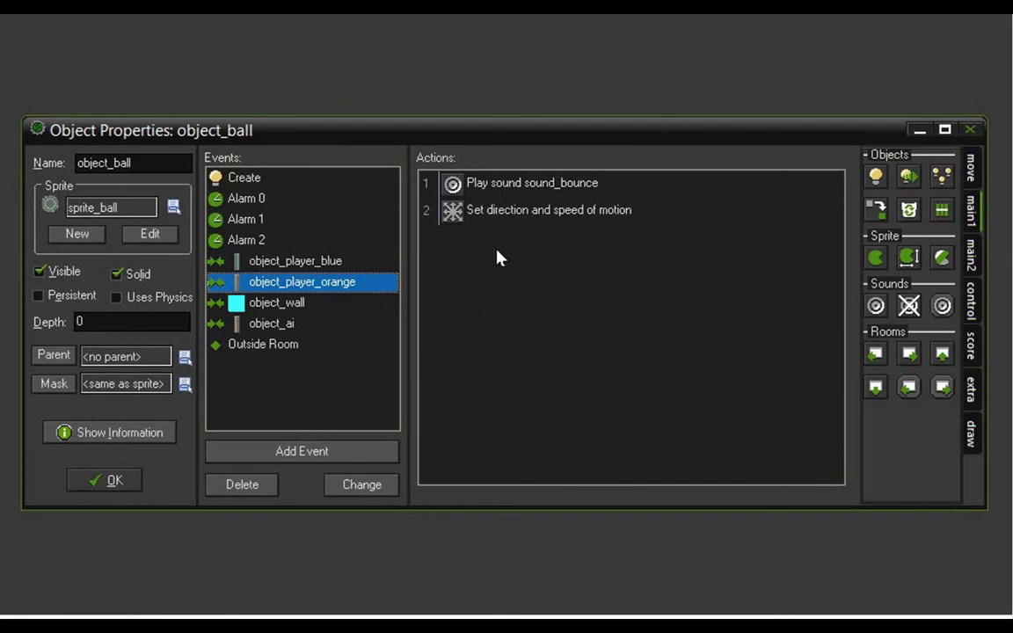
pyautogui.click(494, 187)
pyautogui.moveTo(493, 187); pyautogui.dragTo(492, 243)
# Step: Paste the sound_bounce action into the object_wall collision event and place it after the bounce action
pyautogui.click(302, 304)
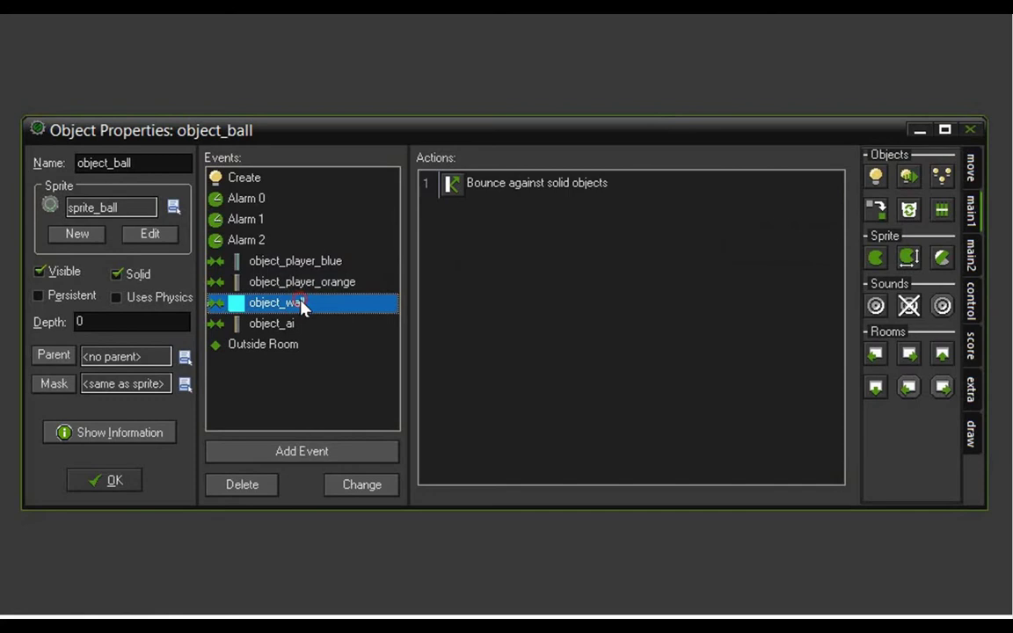
pyautogui.rightClick(468, 257)
pyautogui.click(494, 324)
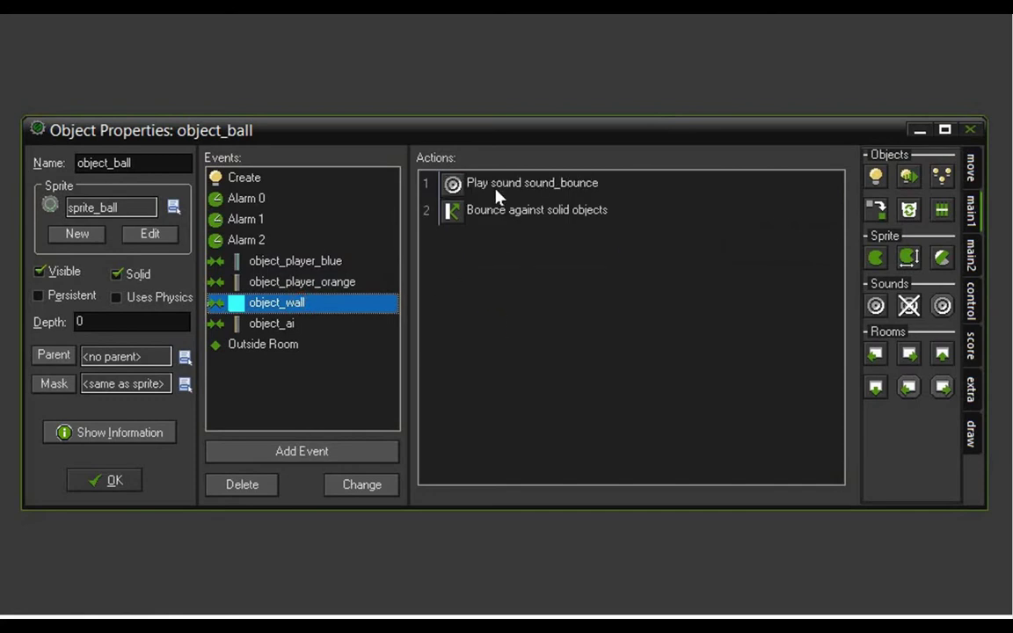
pyautogui.moveTo(497, 196); pyautogui.dragTo(495, 255)
# Step: Paste the sound_bounce action into the object_ai collision event and place it after the direction and speed action
pyautogui.click(286, 325)
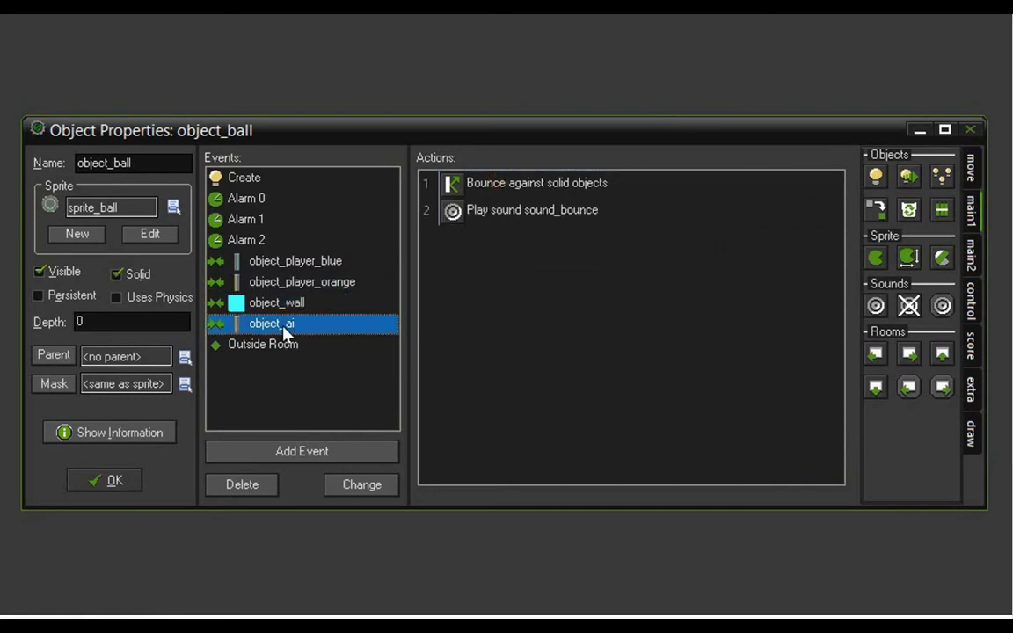
pyautogui.rightClick(497, 245)
pyautogui.click(527, 321)
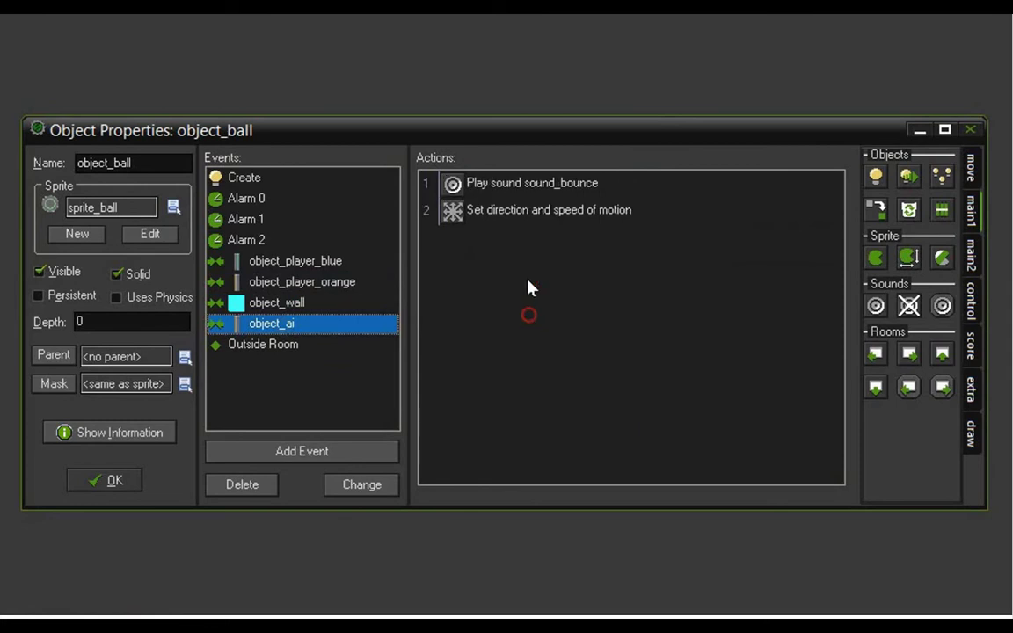
pyautogui.moveTo(518, 181); pyautogui.dragTo(506, 332)
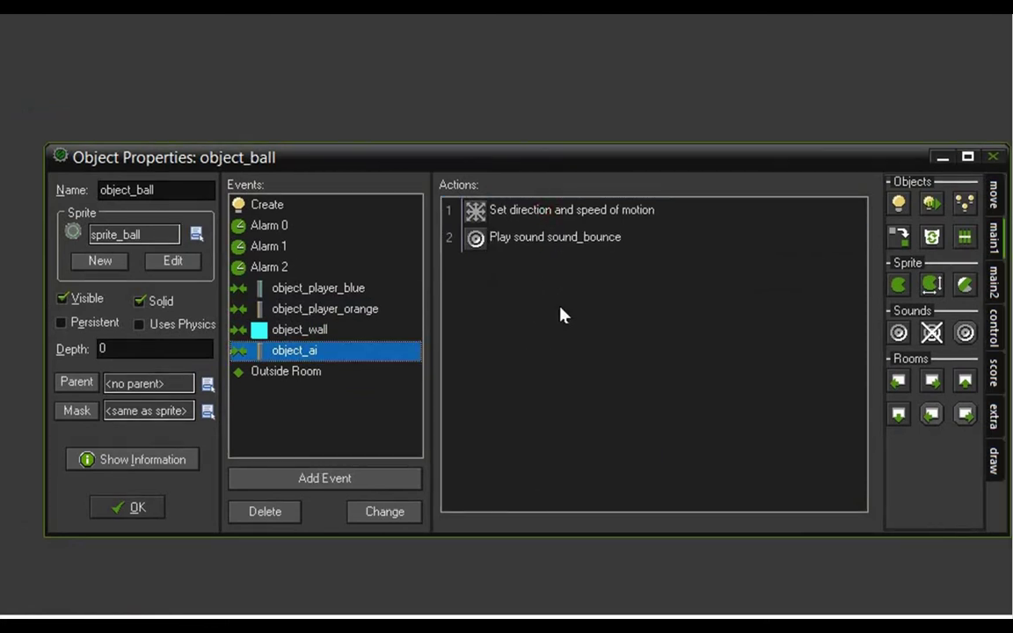
# Step: In the ball's Outside Room event, add a Play Sound action for sound_score right after the start moving action
pyautogui.click(298, 374)
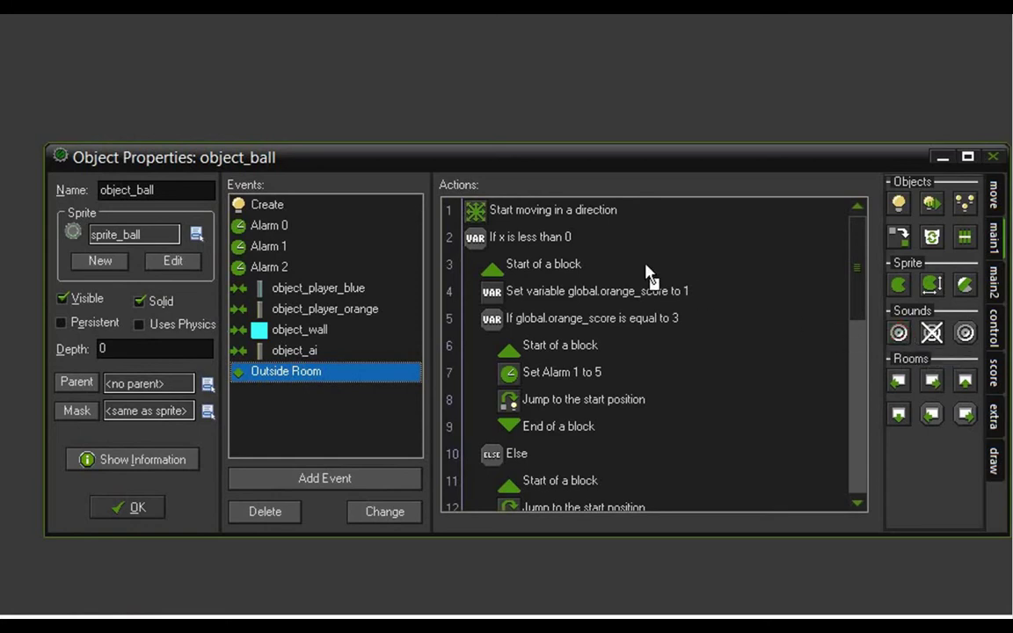
pyautogui.moveTo(541, 242); pyautogui.dragTo(517, 244)
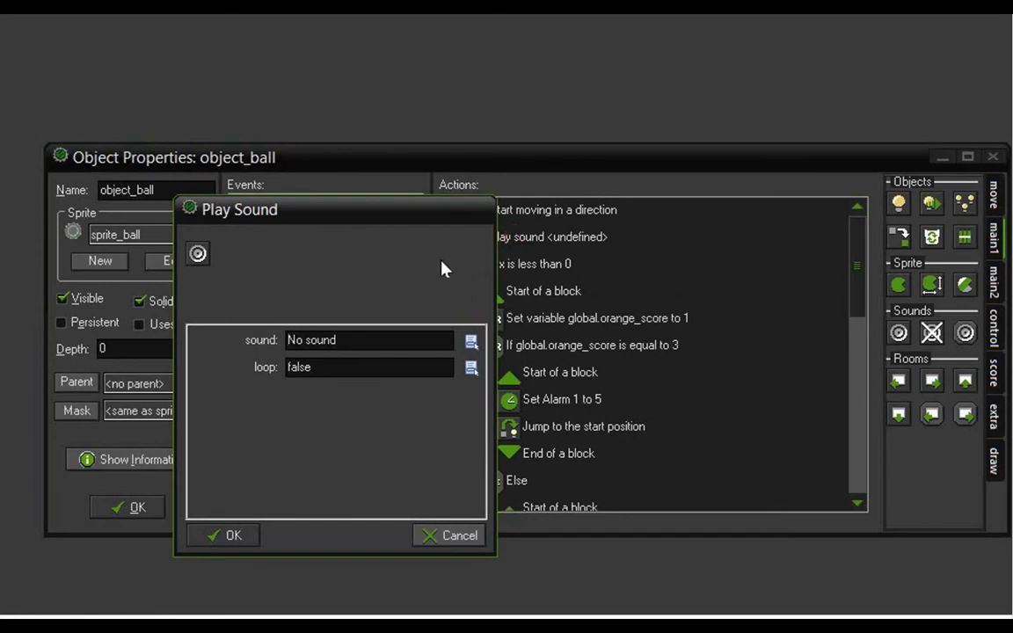
pyautogui.click(355, 339)
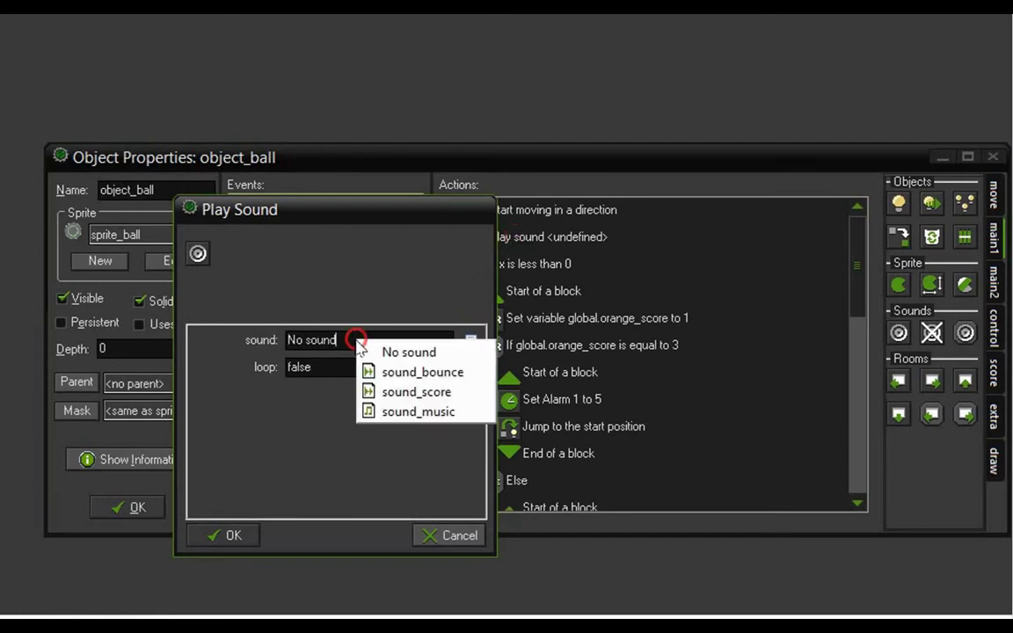
pyautogui.click(387, 400)
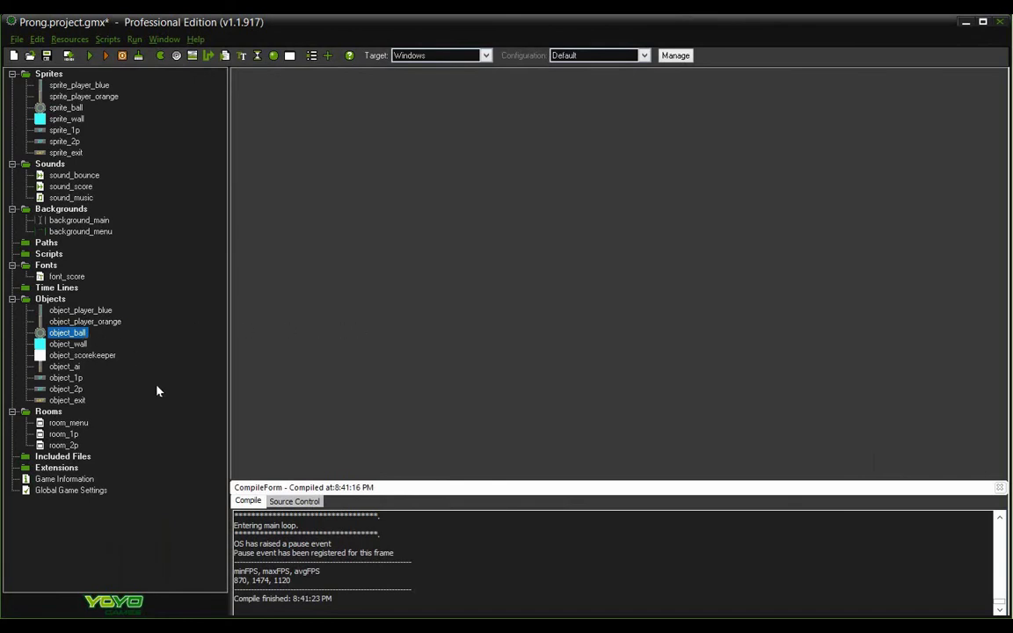
# Step: Examine which objects are placed in room_menu and close the room
pyautogui.doubleClick(70, 423)
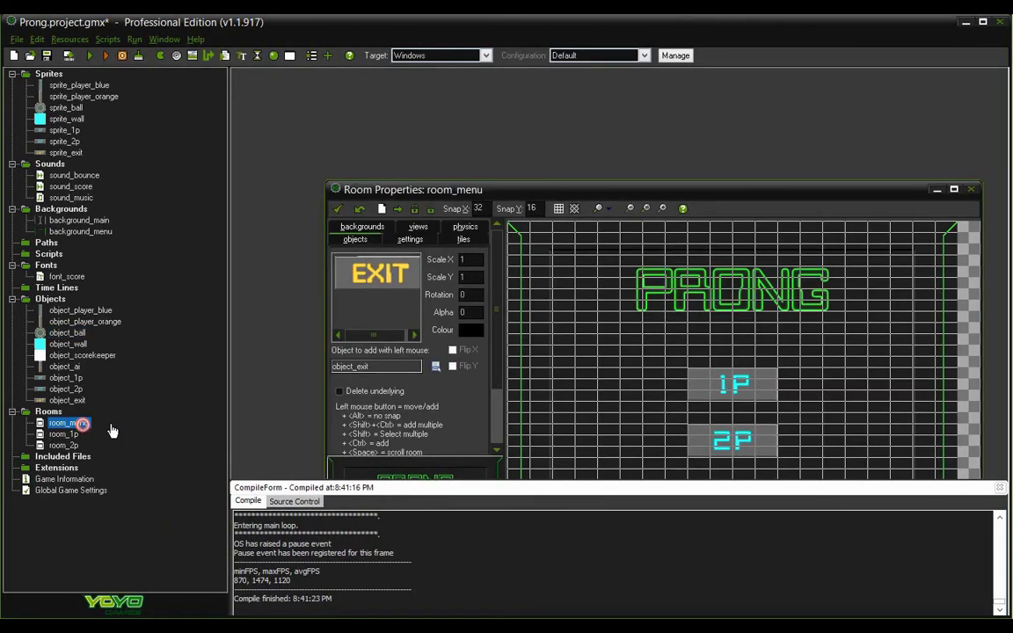
pyautogui.click(515, 114)
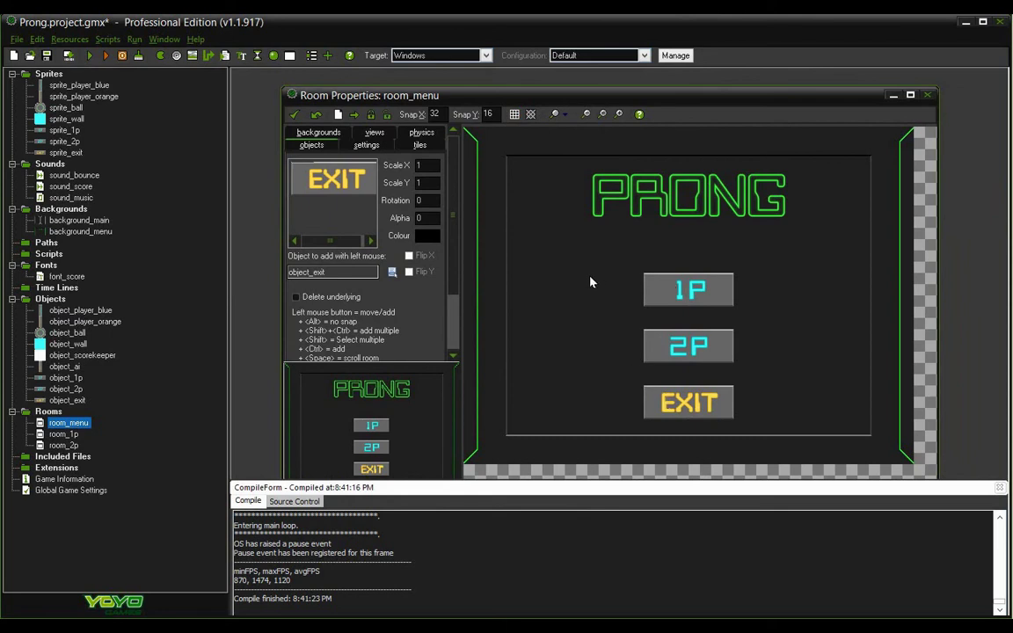
pyautogui.click(294, 116)
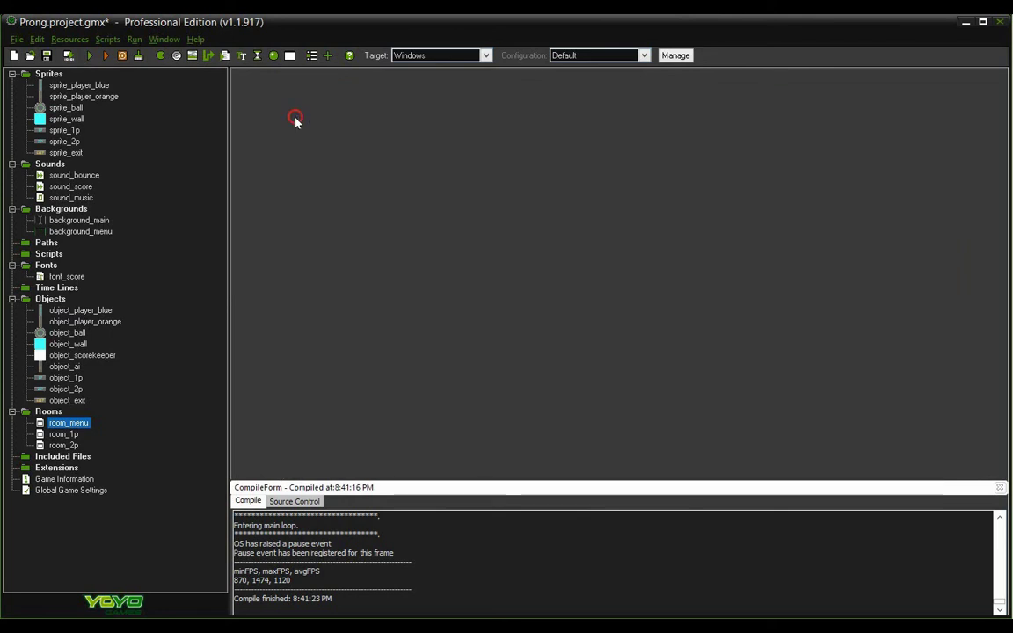
# Step: Add a Game Start event to object_1p
pyautogui.doubleClick(69, 378)
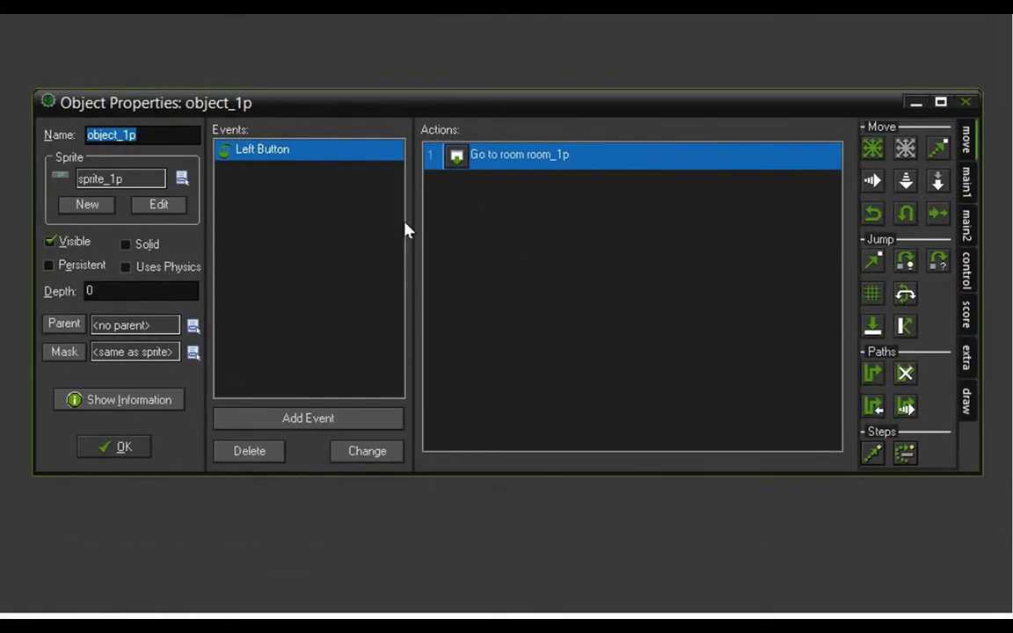
pyautogui.click(297, 420)
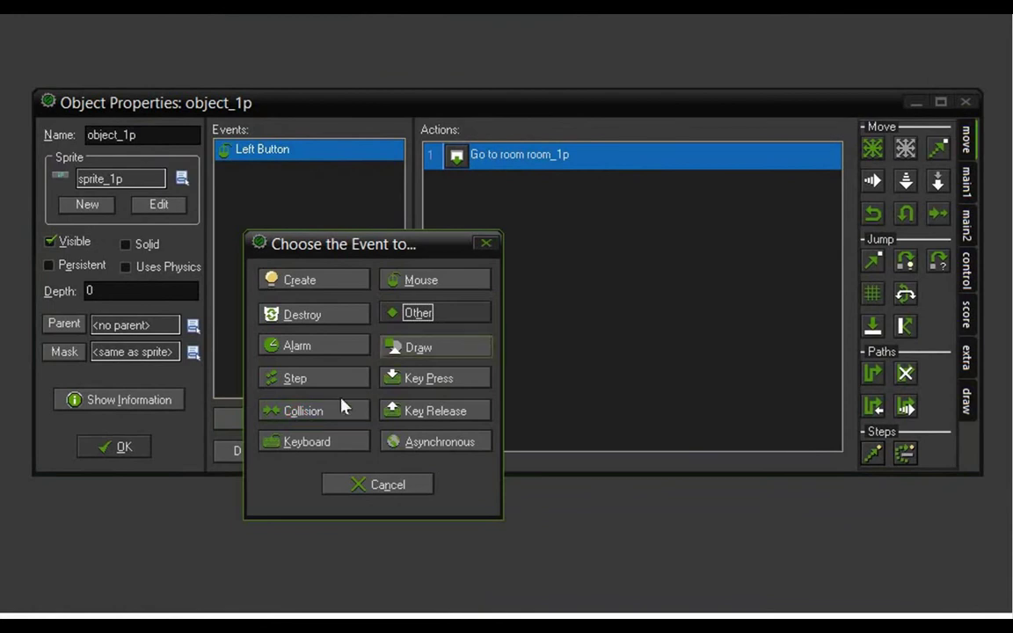
pyautogui.click(433, 314)
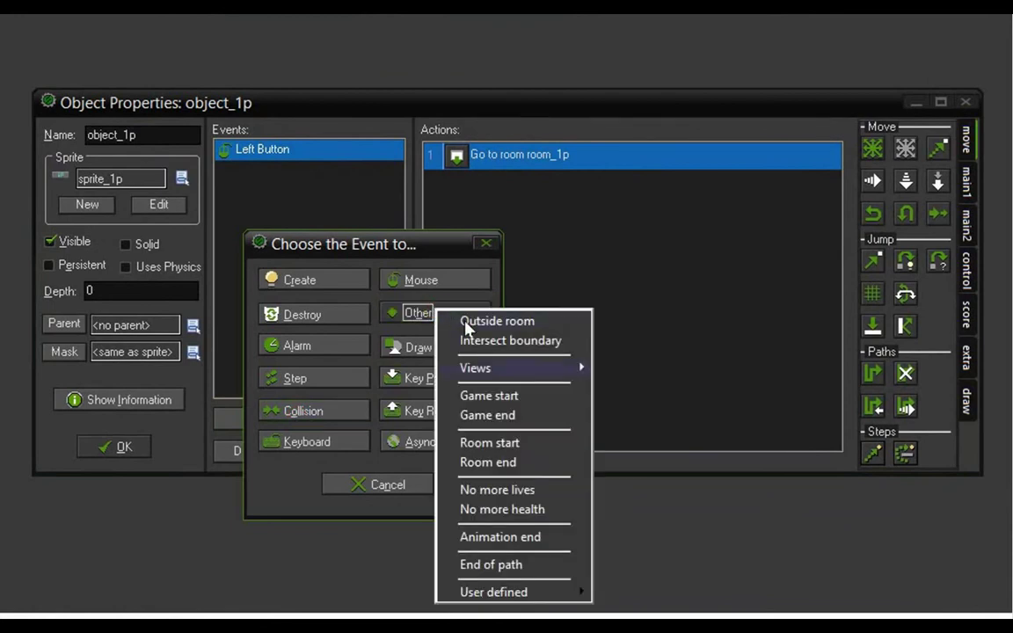
pyautogui.click(488, 397)
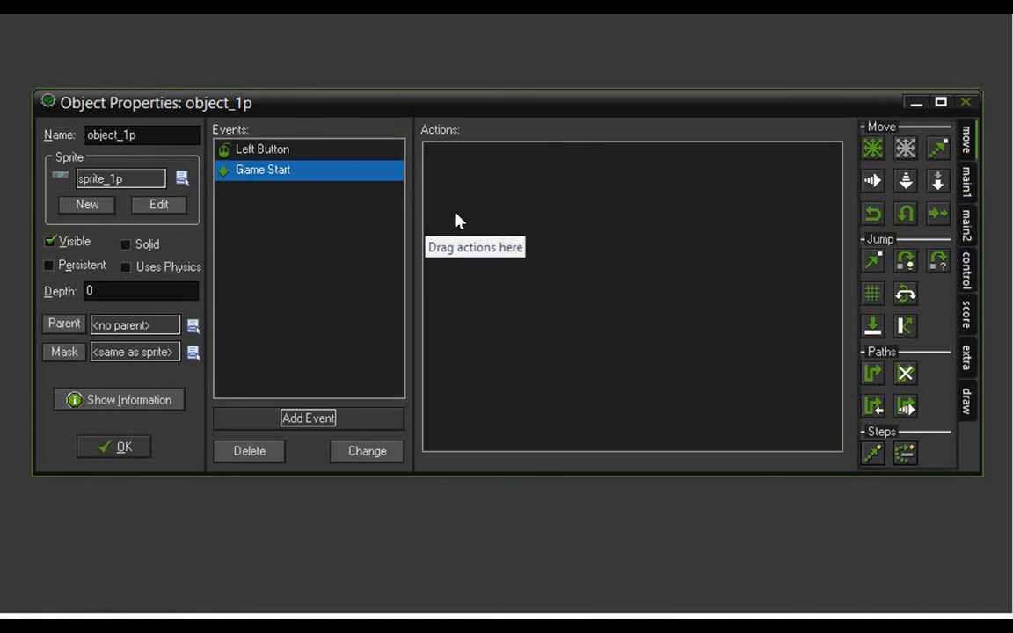
# Step: Add a looping Play Sound action for sound_music to the Game Start event and confirm the object
pyautogui.click(965, 186)
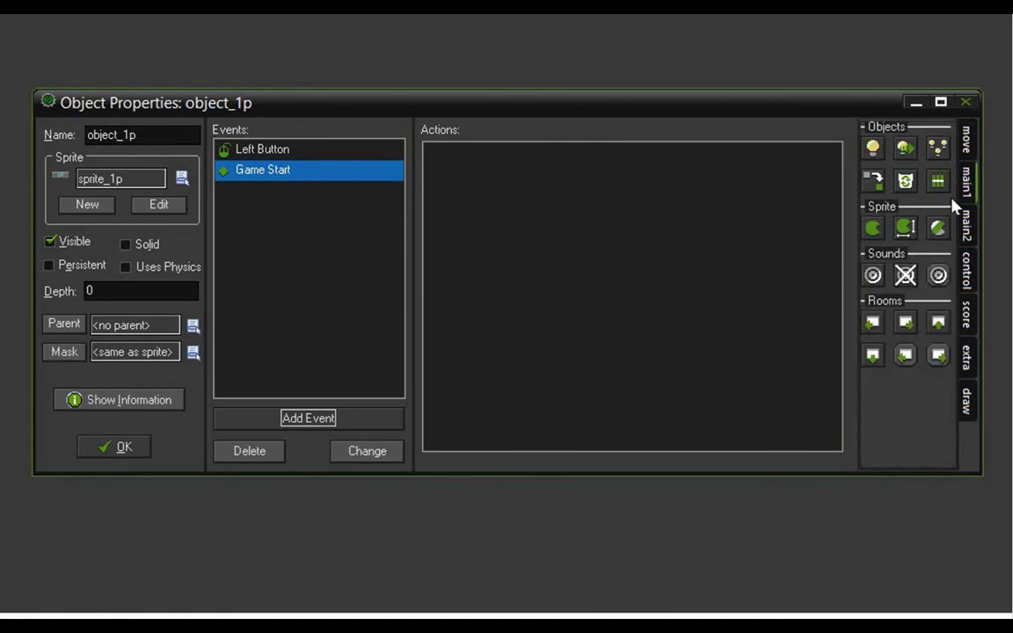
pyautogui.moveTo(872, 275); pyautogui.dragTo(486, 214)
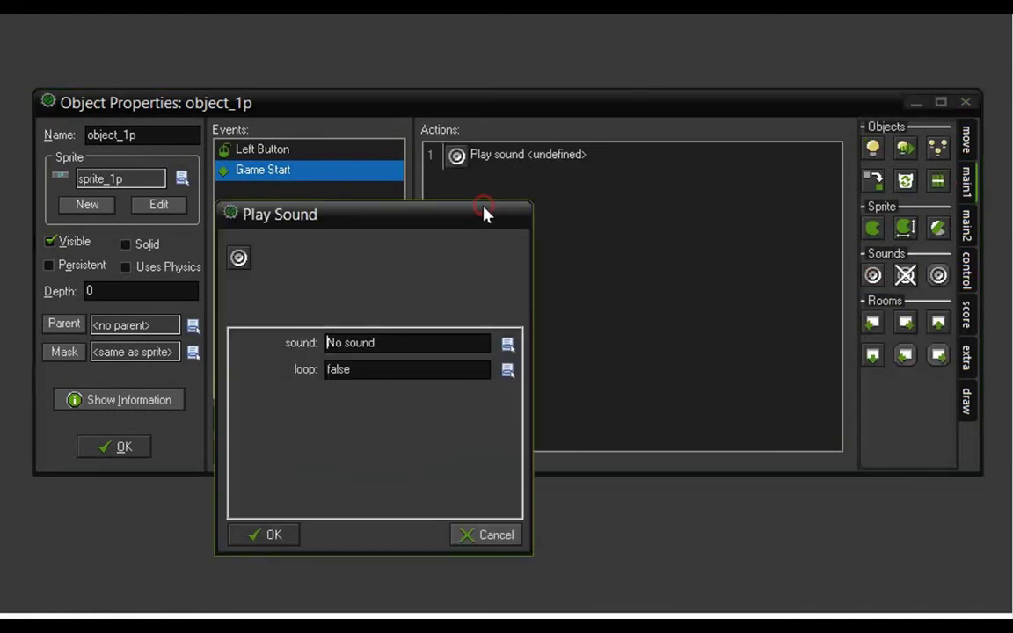
pyautogui.click(401, 343)
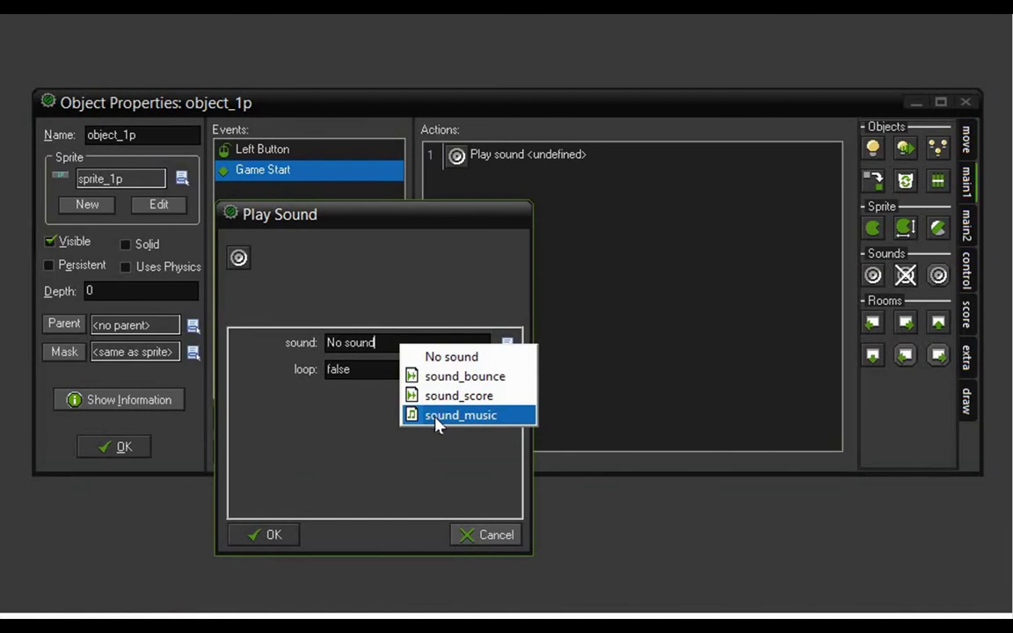
pyautogui.click(483, 423)
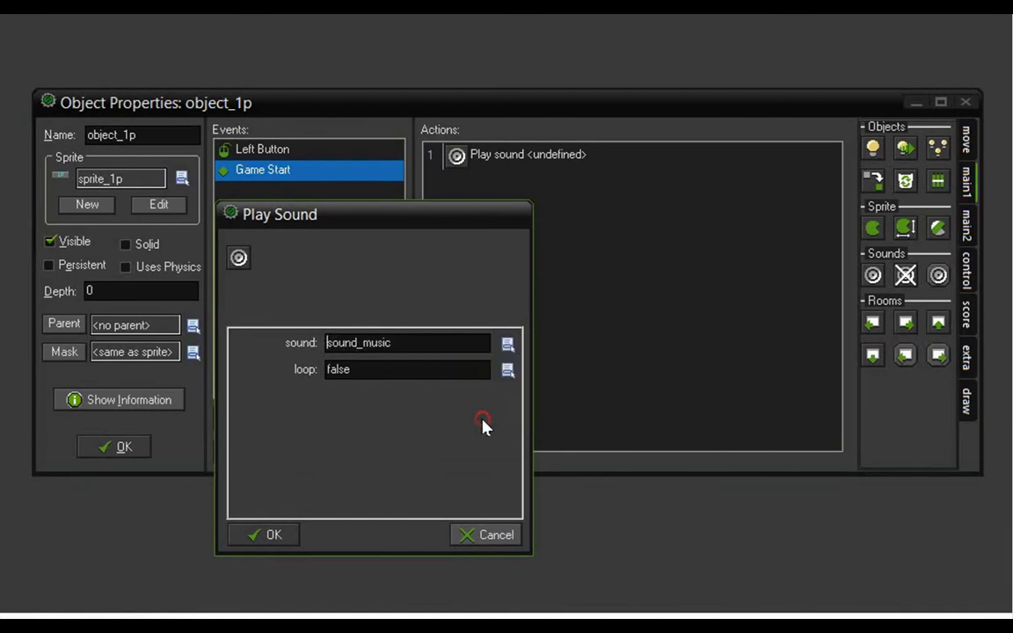
pyautogui.click(380, 370)
pyautogui.click(405, 407)
pyautogui.click(280, 538)
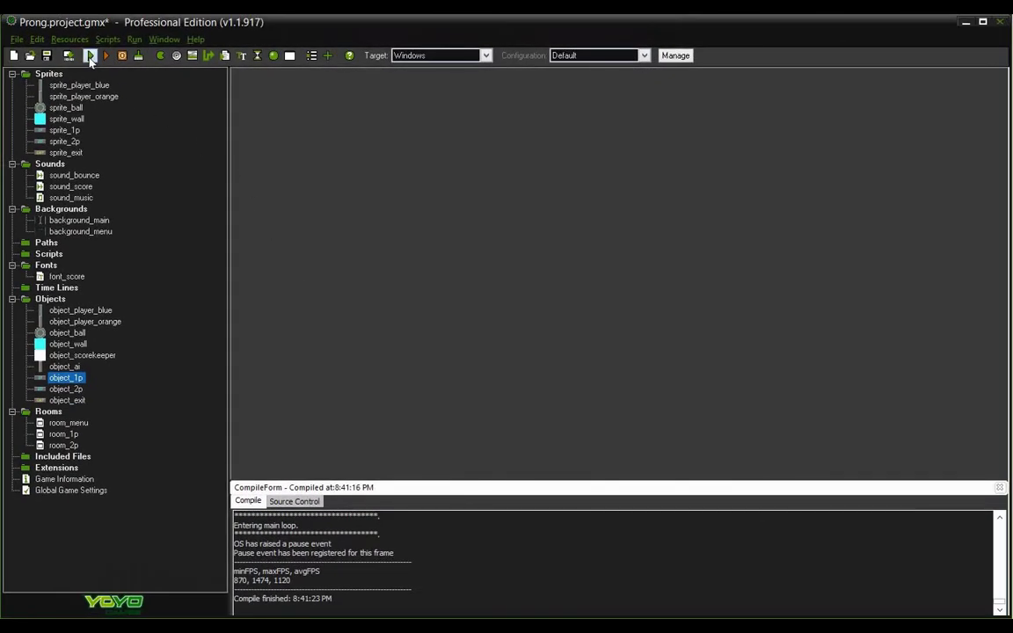
# Step: Run the game, play a one-player match to test the music, bounce and score sounds, and exit the game through its menu
pyautogui.click(89, 55)
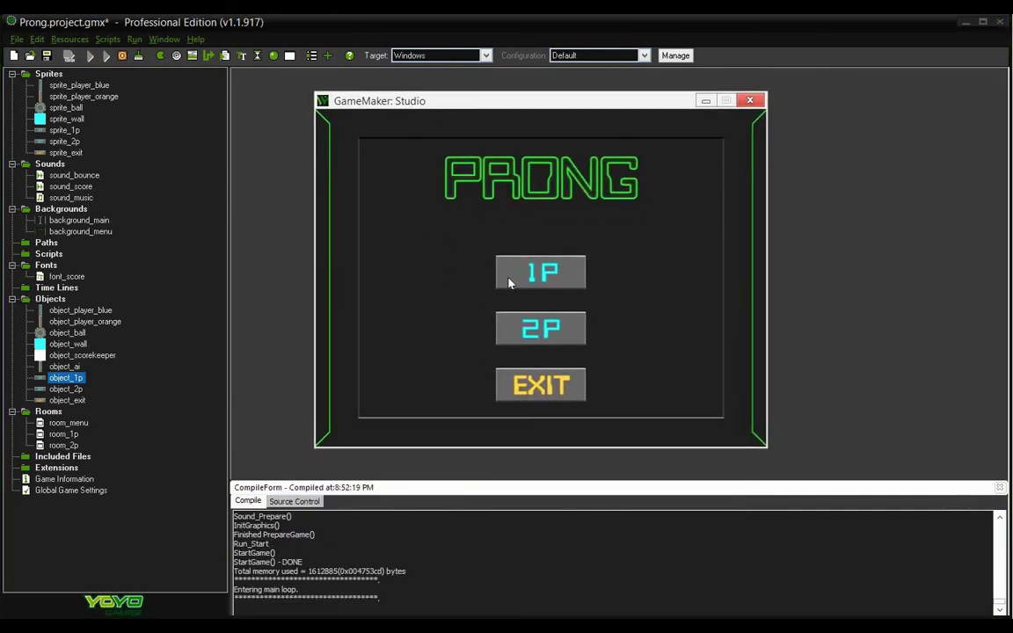
pyautogui.click(510, 281)
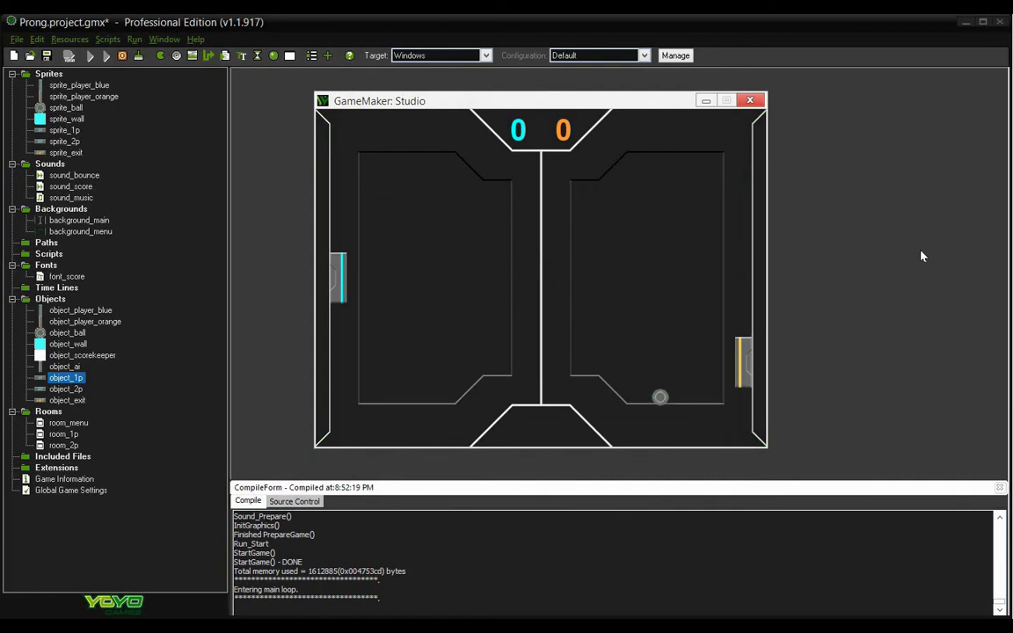
pyautogui.press('Up')
pyautogui.press('Down')
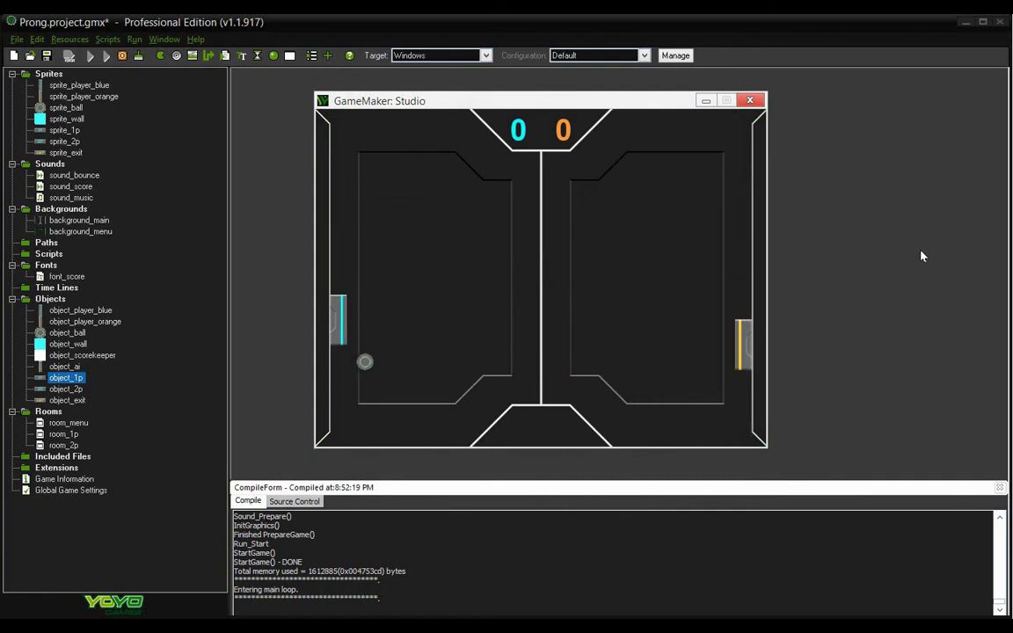
pyautogui.press('Up')
pyautogui.press('Down')
pyautogui.press('Up')
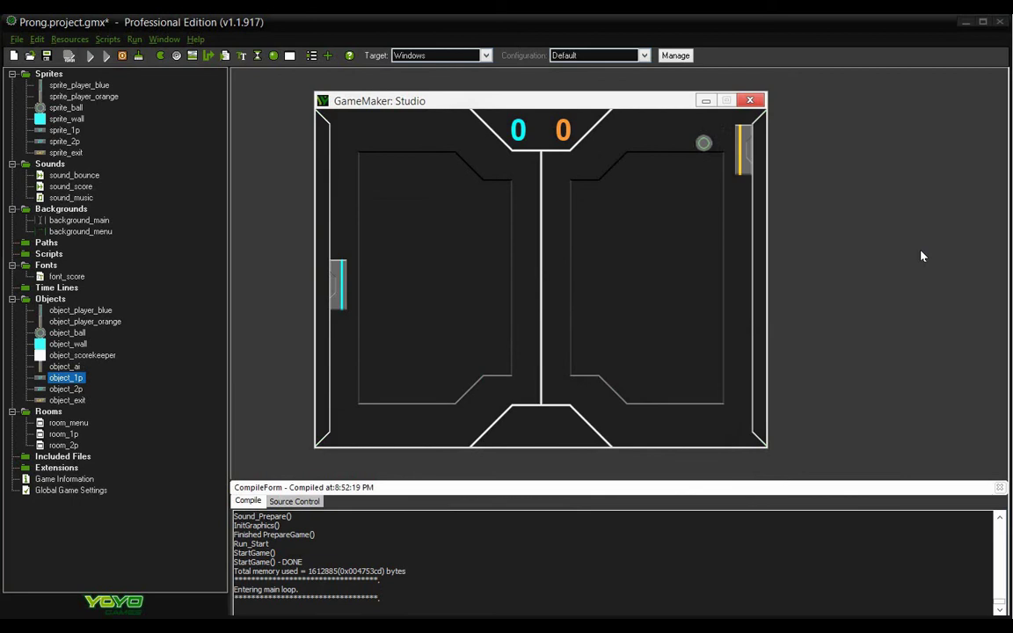
pyautogui.press('Down')
pyautogui.press('Up')
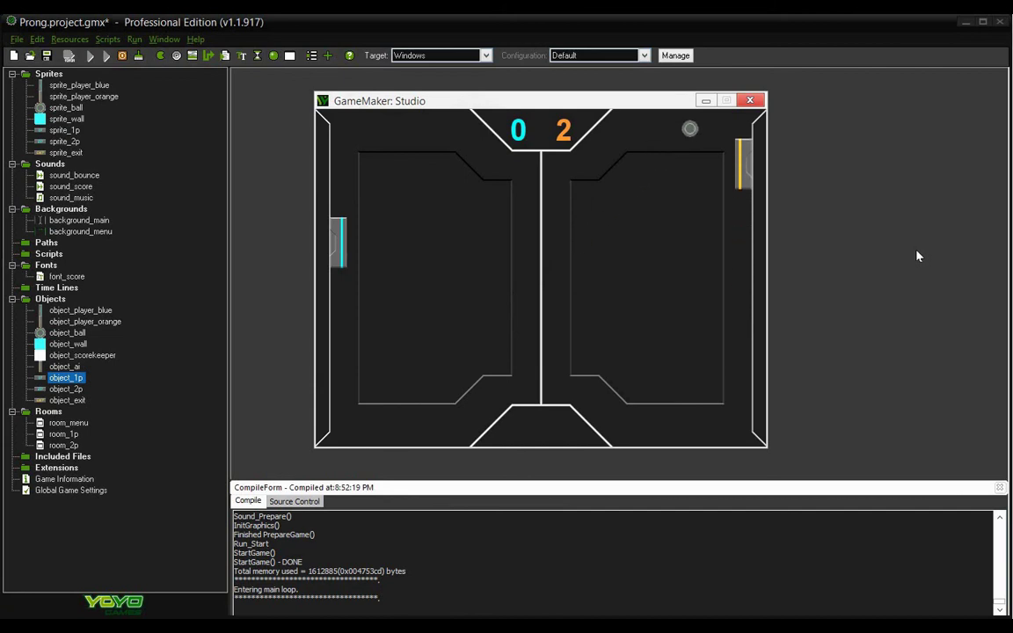
pyautogui.press('Down')
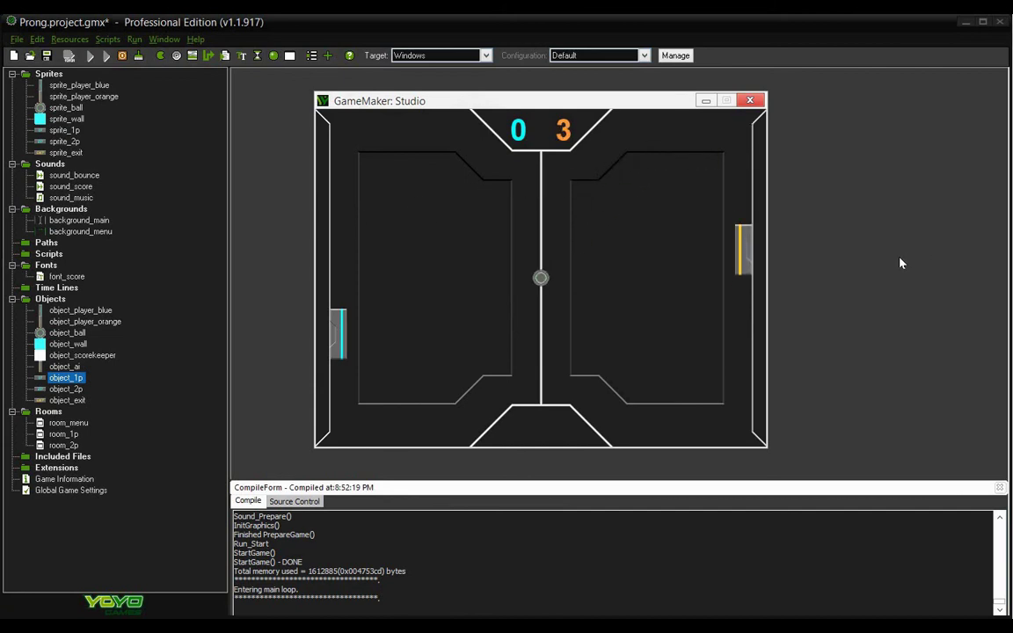
pyautogui.click(526, 355)
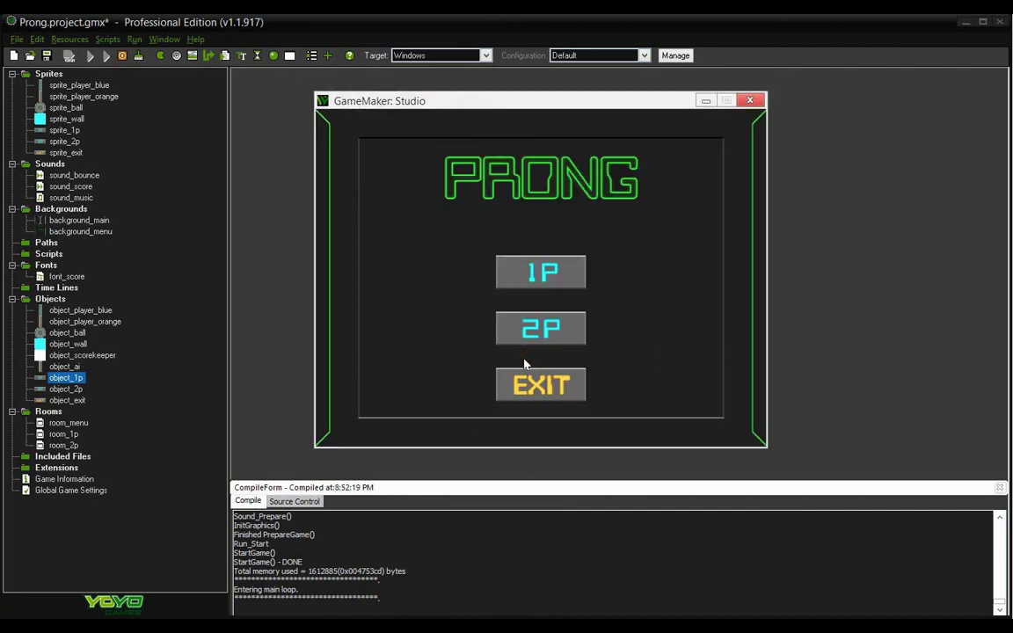
pyautogui.click(525, 390)
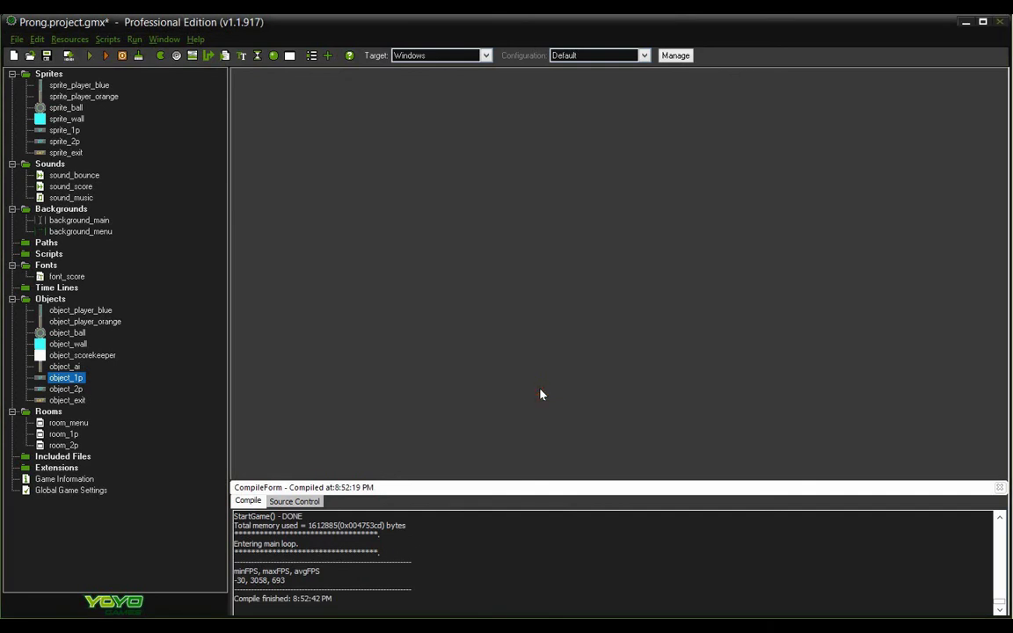
# Step: Lower the volume of sound_music to near its minimum and confirm the sound properties
pyautogui.write('sound_m')
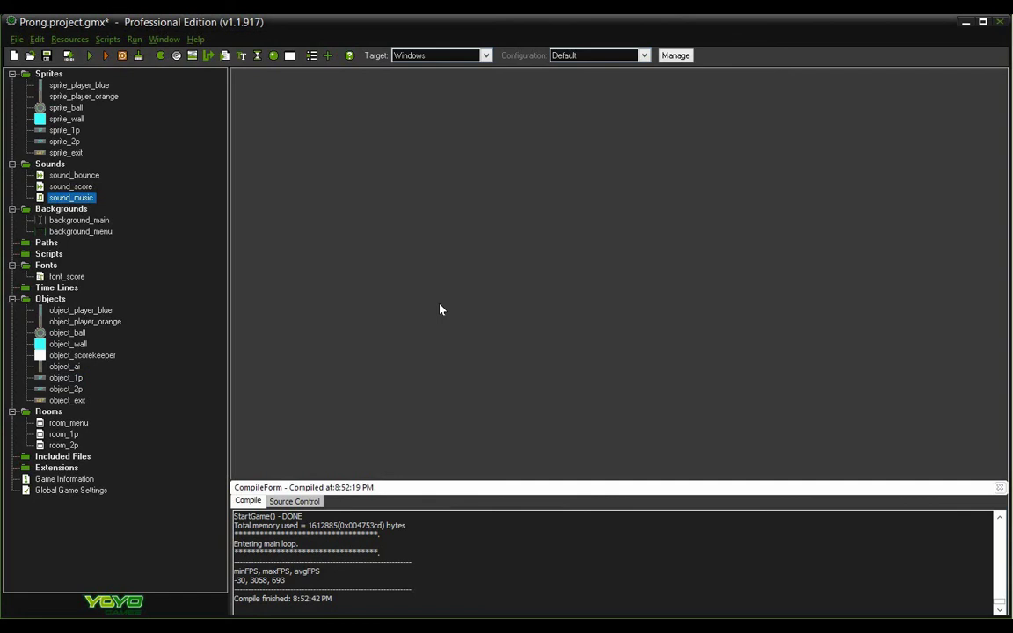
pyautogui.doubleClick(72, 198)
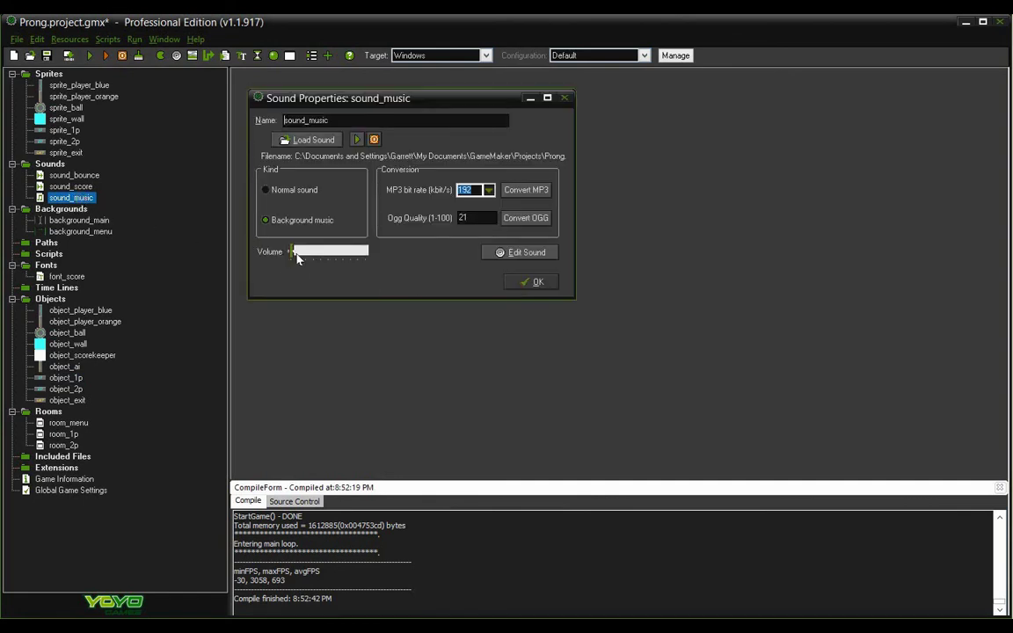
pyautogui.moveTo(291, 252)
pyautogui.mouseDown()
pyautogui.moveTo(340, 255)
pyautogui.moveTo(289, 253)
pyautogui.mouseUp()
pyautogui.click(531, 282)
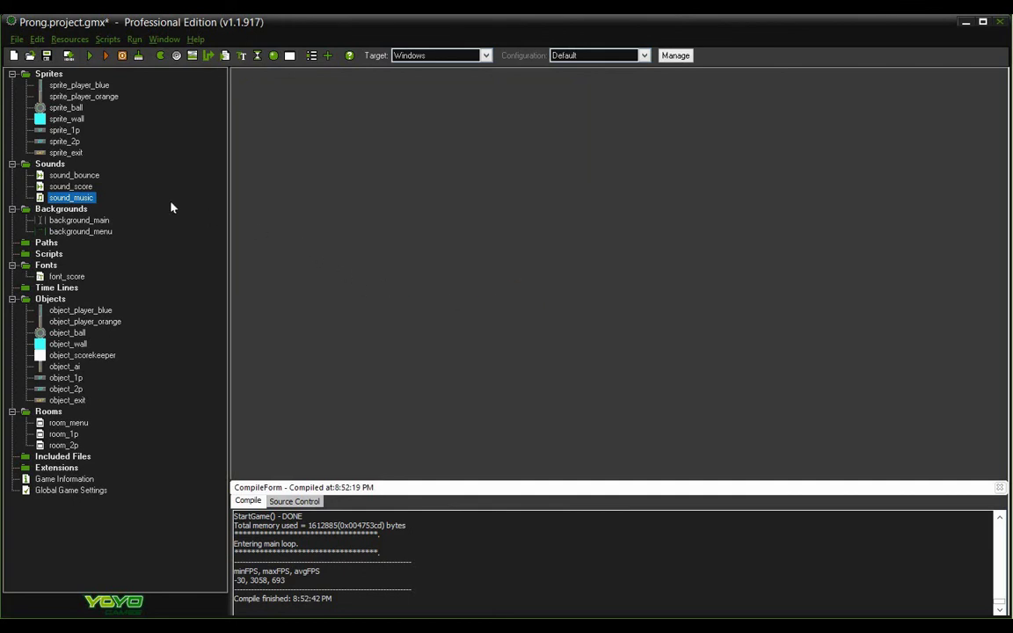
# Step: Check the volume settings of sound_bounce and sound_score, and close both sound properties
pyautogui.doubleClick(74, 175)
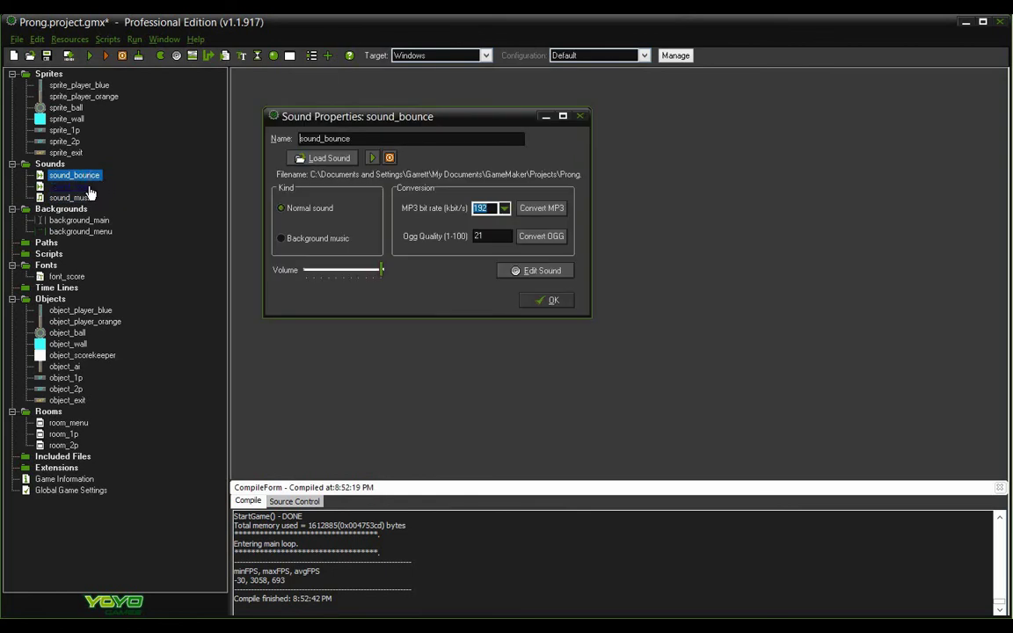
pyautogui.doubleClick(89, 187)
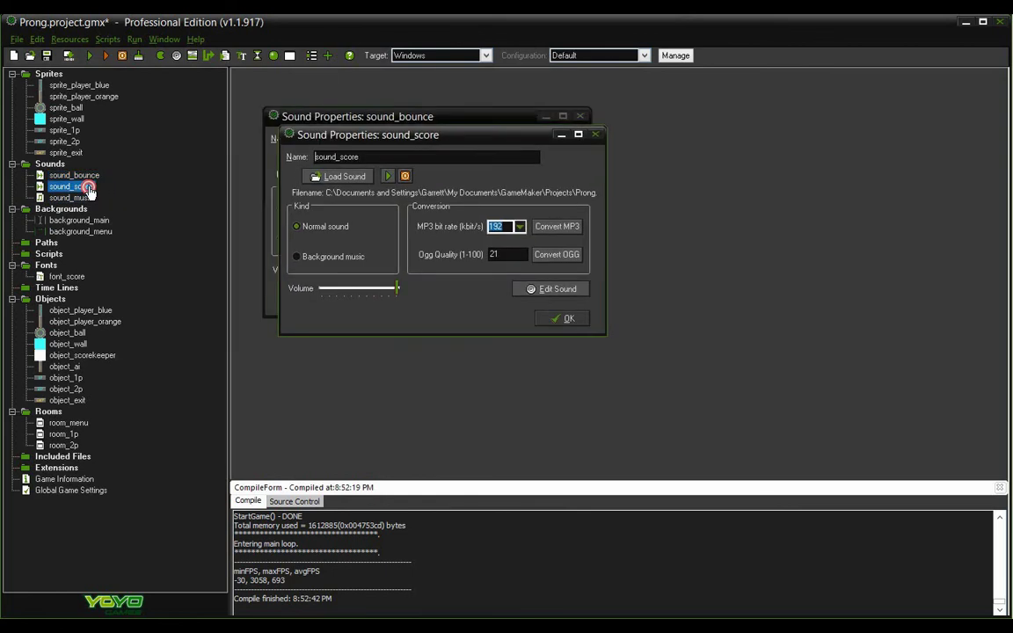
pyautogui.click(540, 324)
pyautogui.click(543, 303)
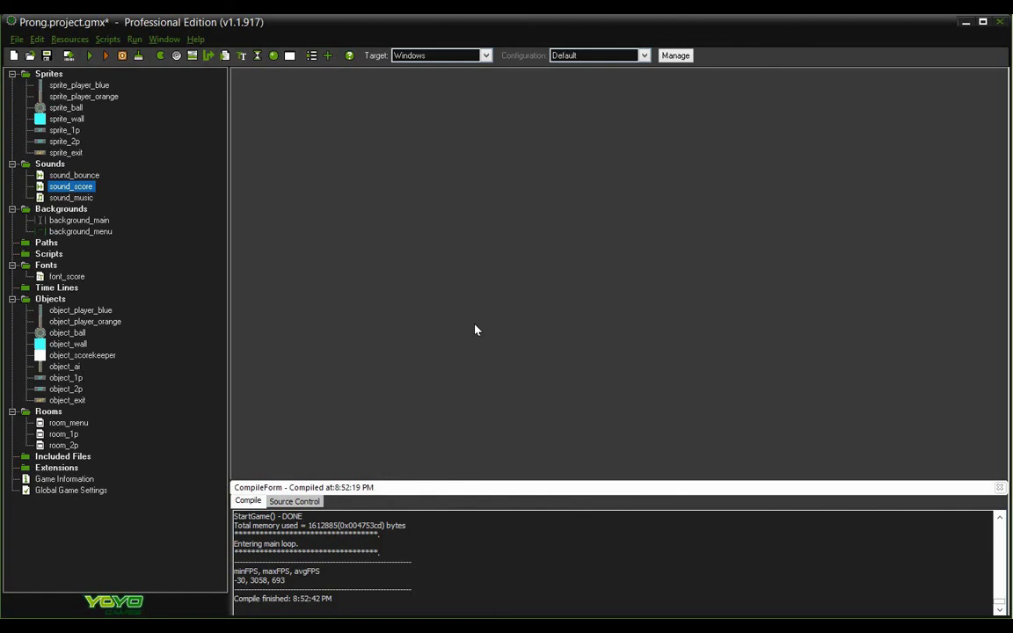
# Step: Examine the file name and type options for creating a Windows executable of the game, and cancel without saving
pyautogui.press('F5')
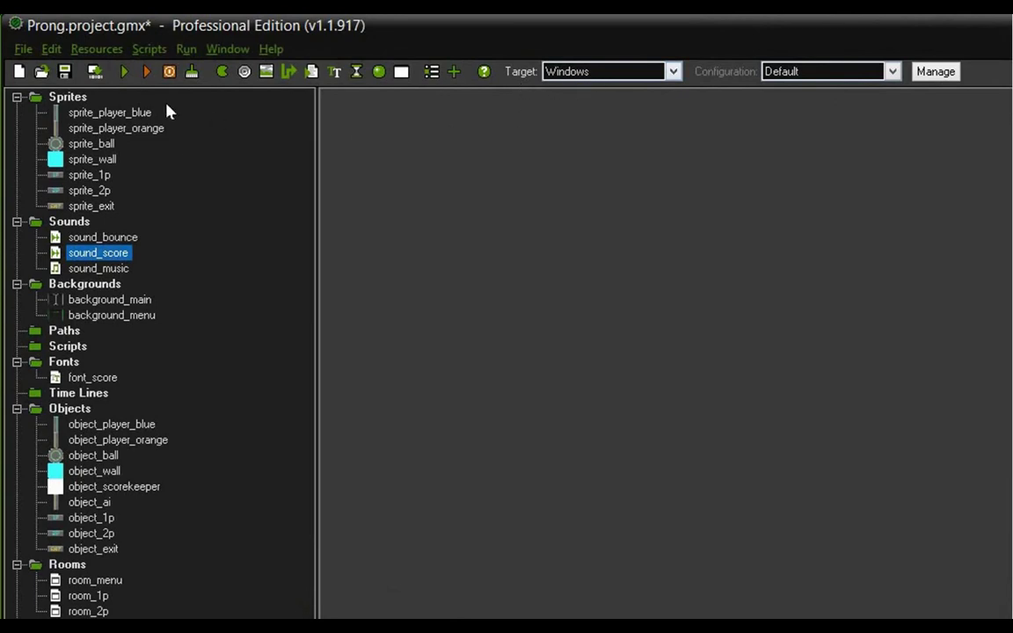
pyautogui.click(21, 50)
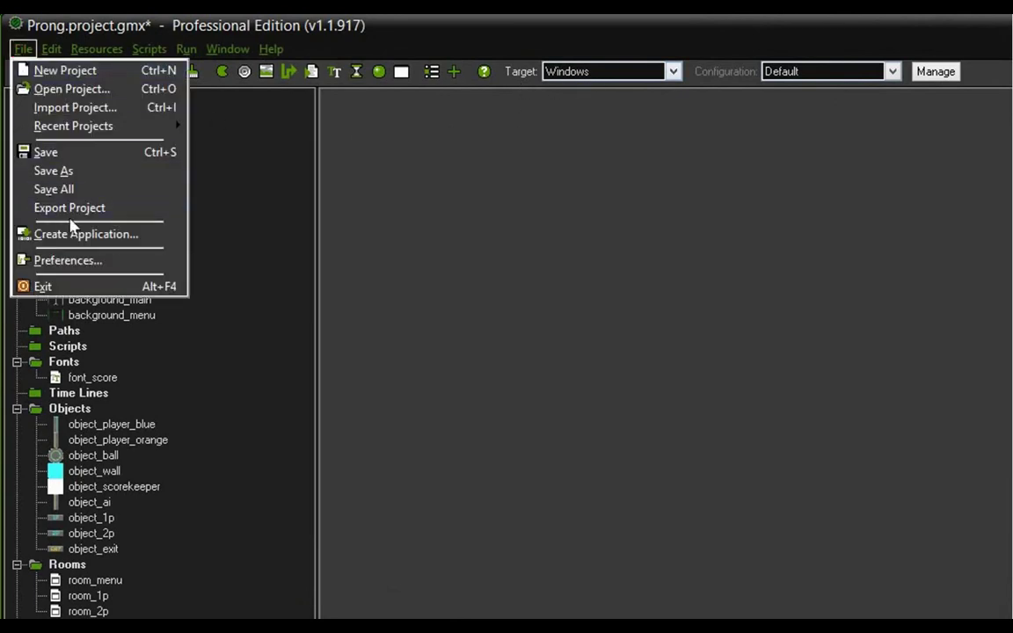
pyautogui.click(335, 217)
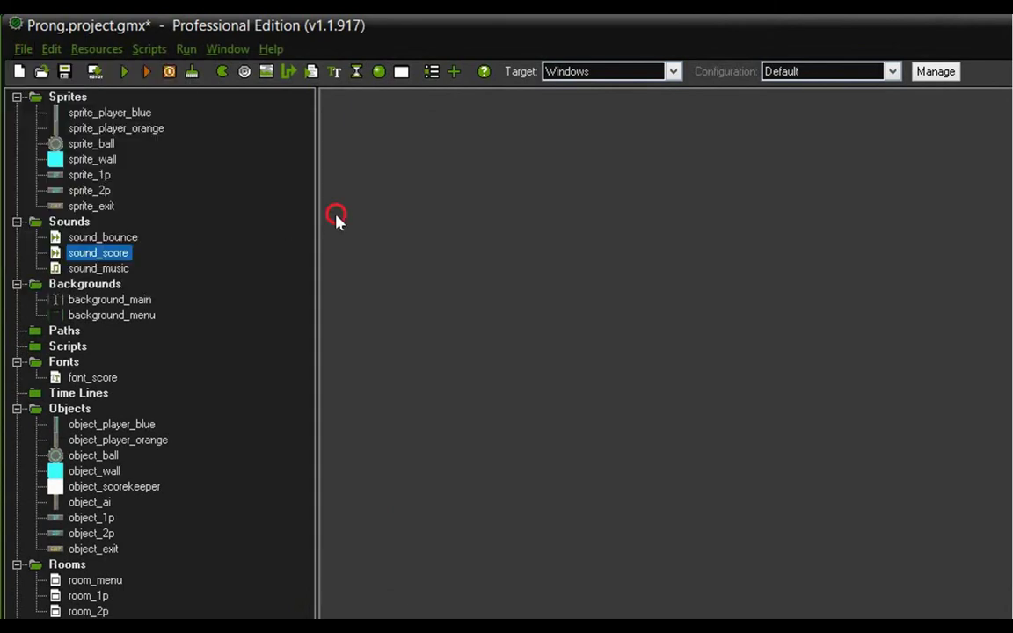
pyautogui.click(94, 74)
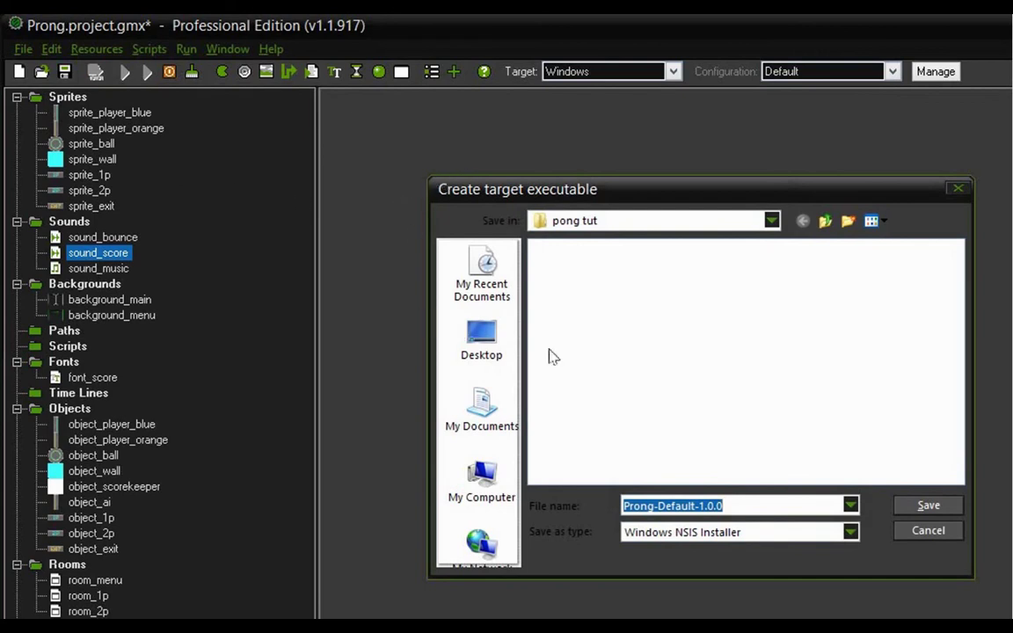
pyautogui.click(759, 505)
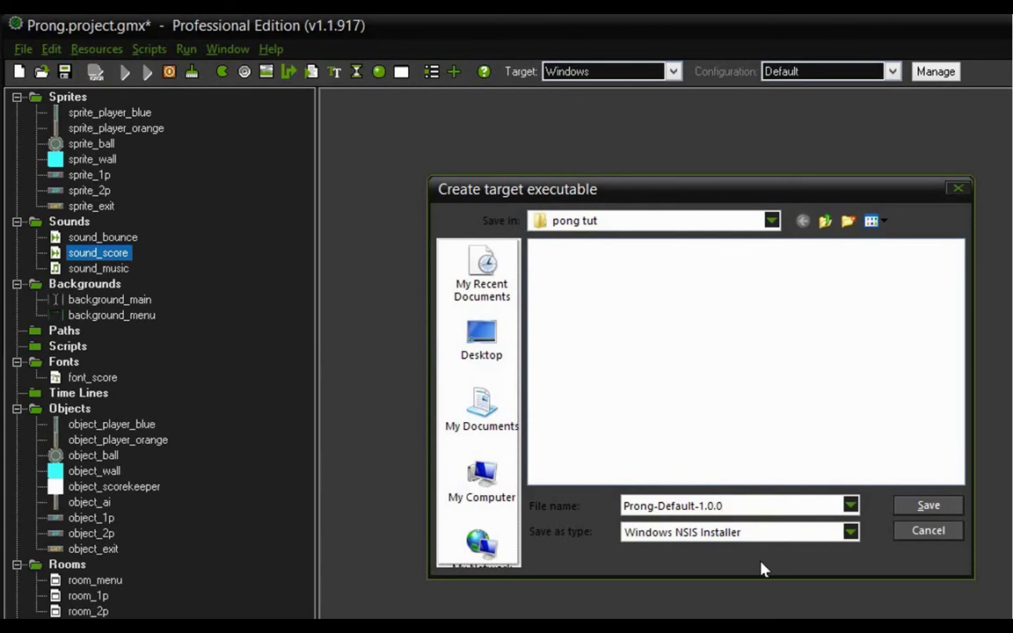
pyautogui.write('.exe')
pyautogui.click(904, 533)
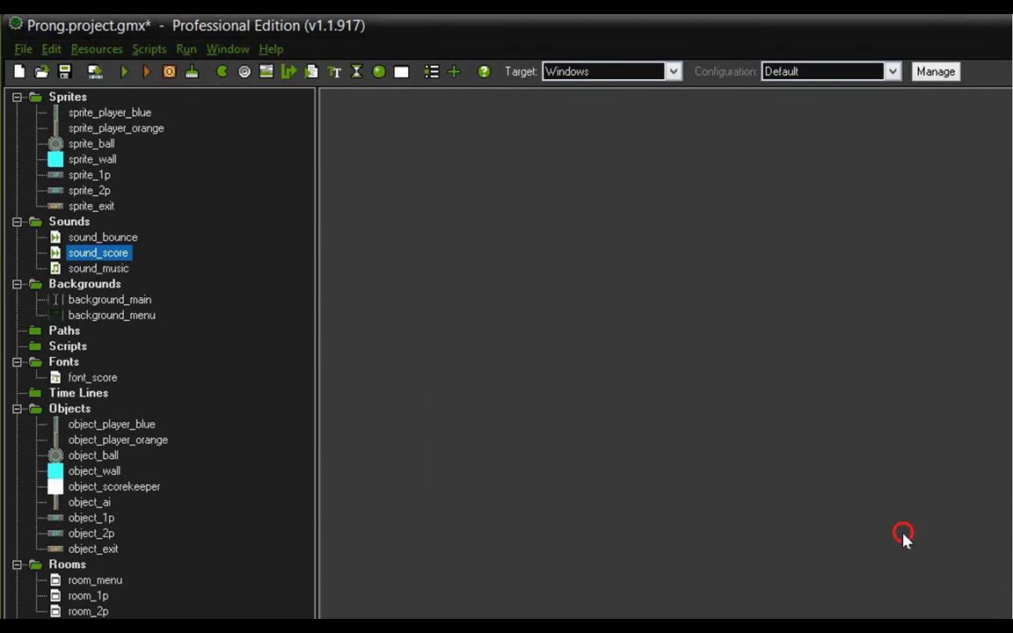